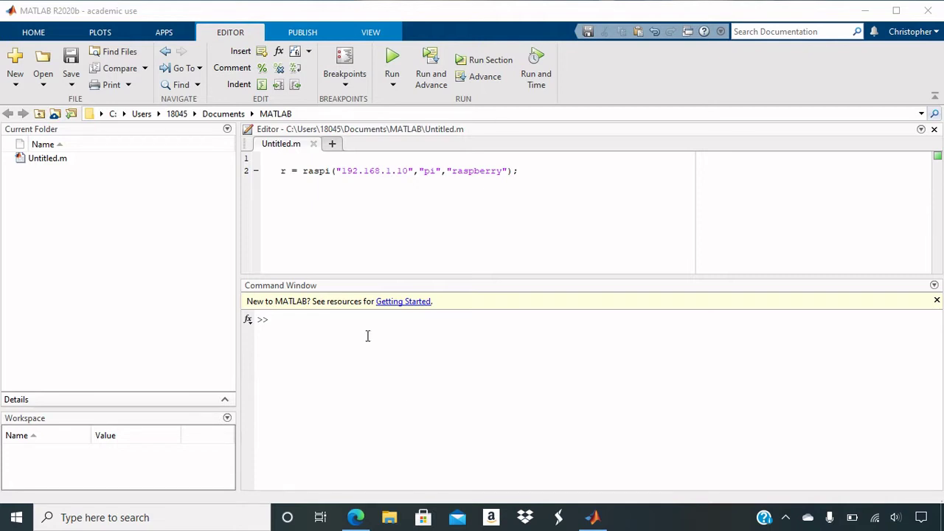
- Highlight line 2's raspi call to 192.168.1.10 and its connection arguments, then select the script
left_click_drag(303, 171, 518, 172)
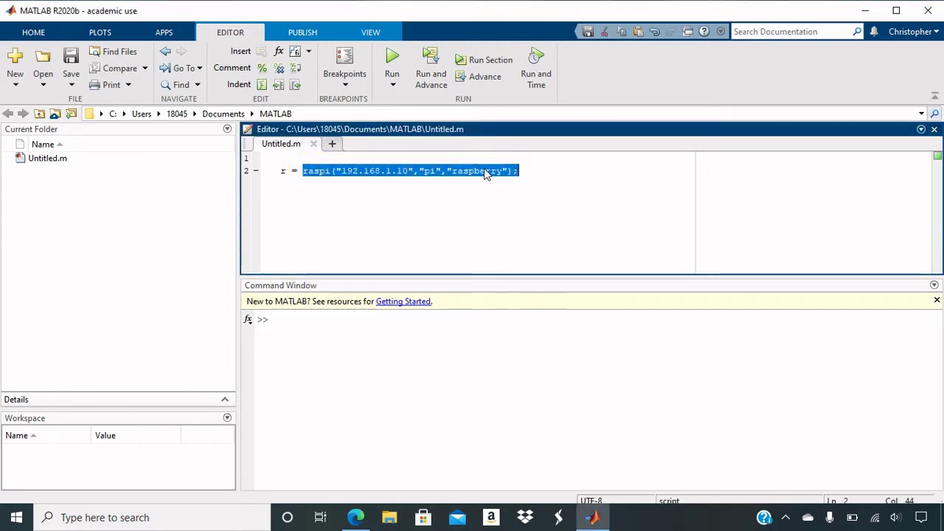
left_click(343, 172)
left_click_drag(341, 170, 508, 172)
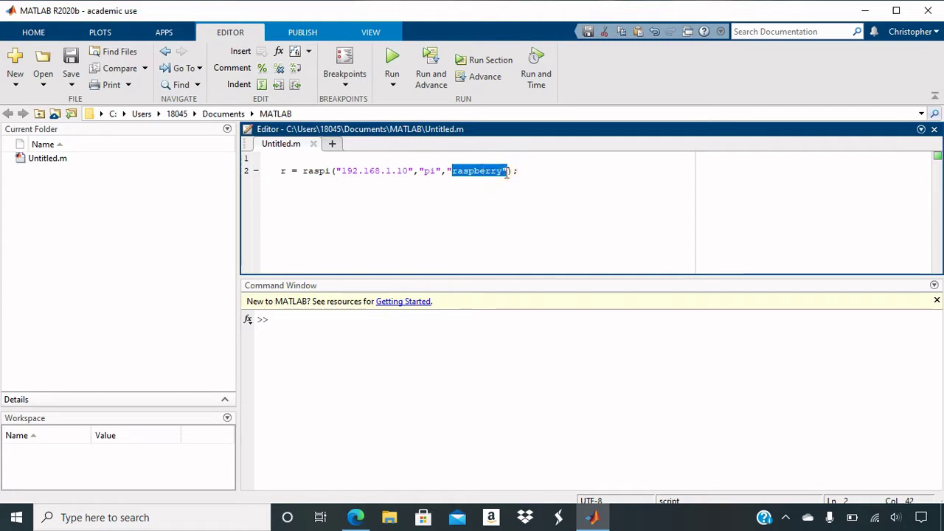
left_click(523, 175)
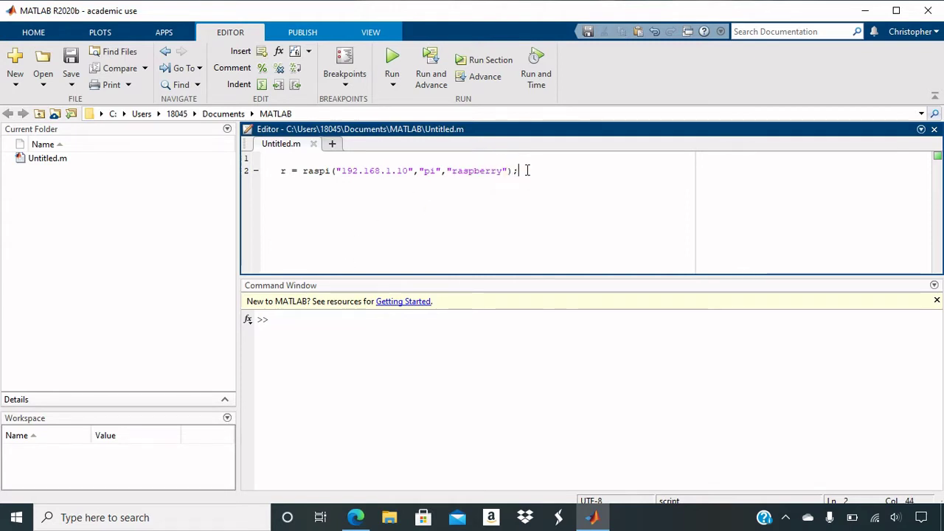
mouse_move(527, 171)
left_mouse_down()
mouse_move(270, 163)
mouse_move(291, 173)
mouse_move(282, 171)
mouse_move(500, 157)
mouse_move(519, 170)
left_mouse_up()
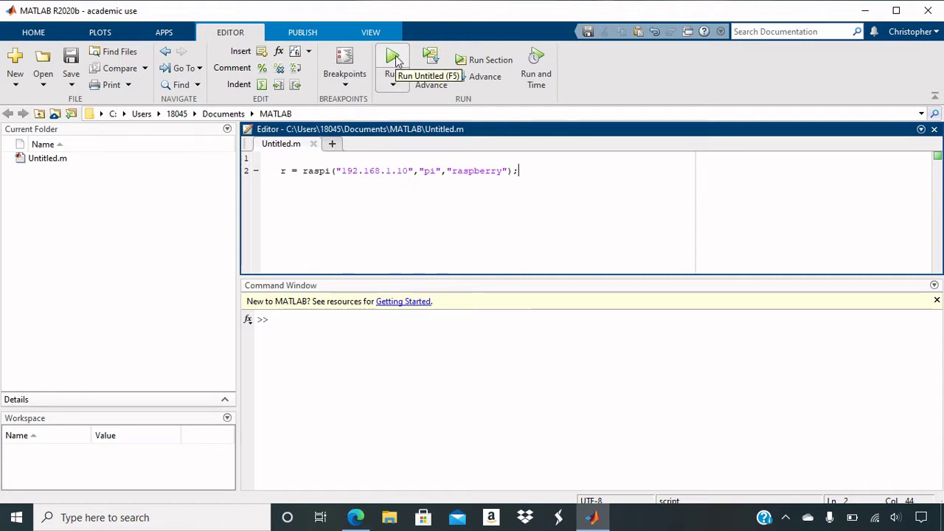
- Run Untitled.m and scroll the Command Window up to the 'Error using Untitled' build failure
left_click(392, 62)
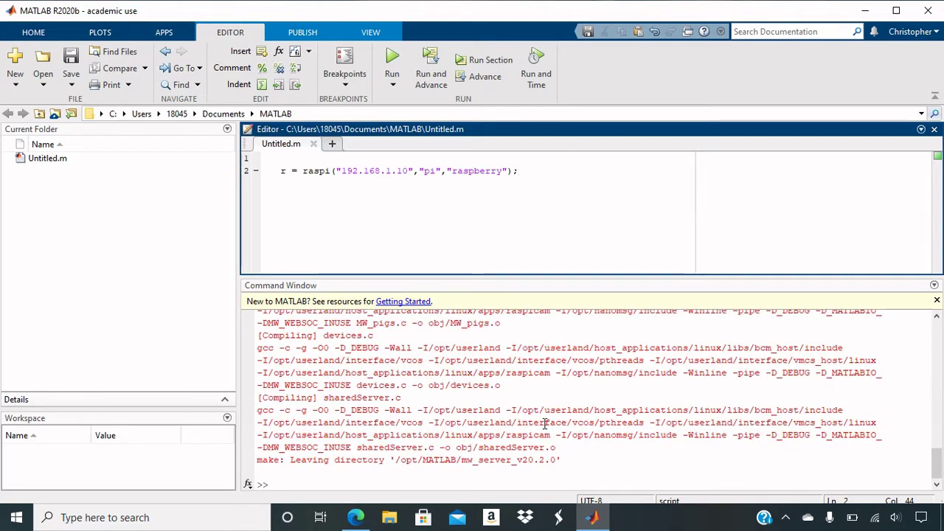
left_click(554, 476)
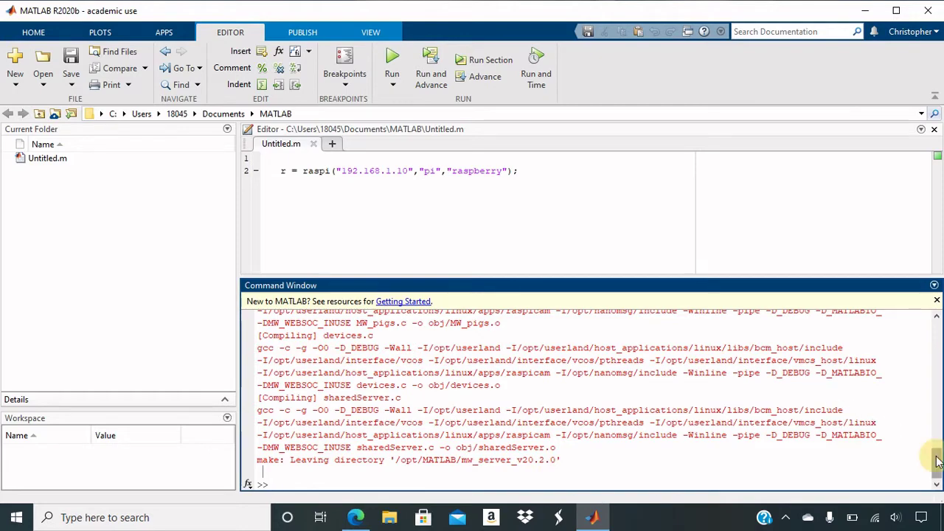
left_click_drag(937, 461, 940, 341)
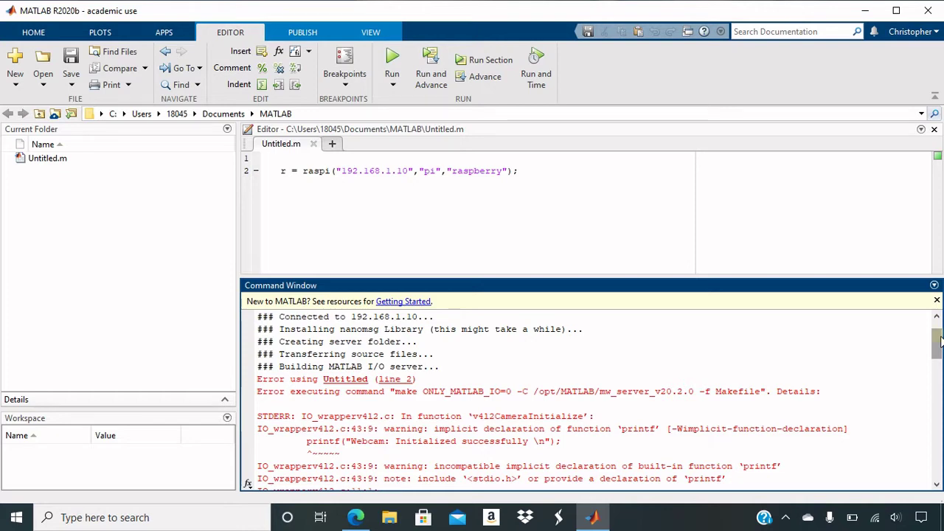
- Scroll through the I/O server errors, including the printf warning in IO_wrapperv4l2.c, then return to the script
left_click_drag(939, 341, 938, 361)
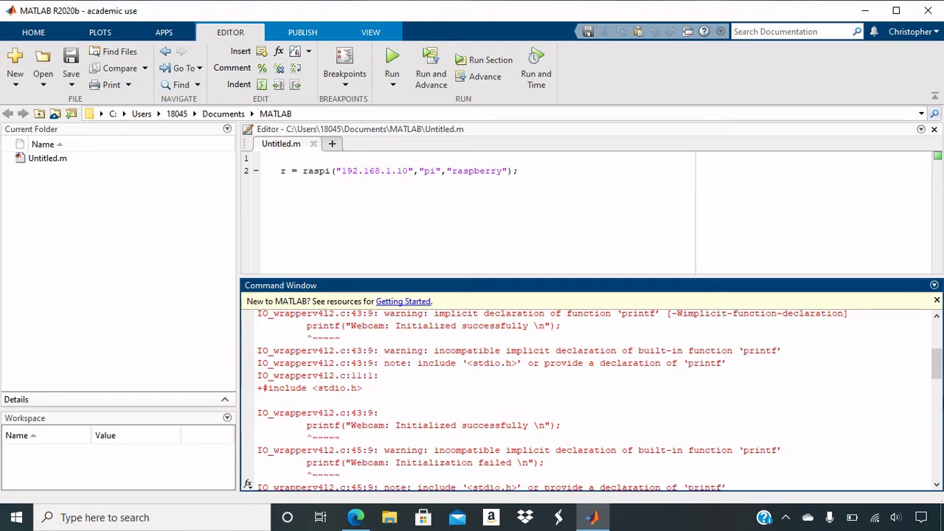
left_click_drag(936, 363, 934, 335)
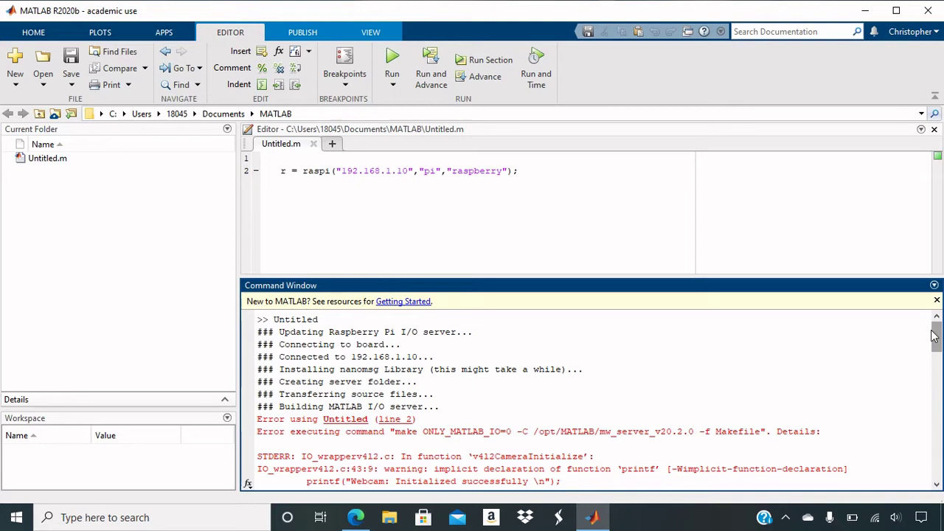
left_click(571, 174)
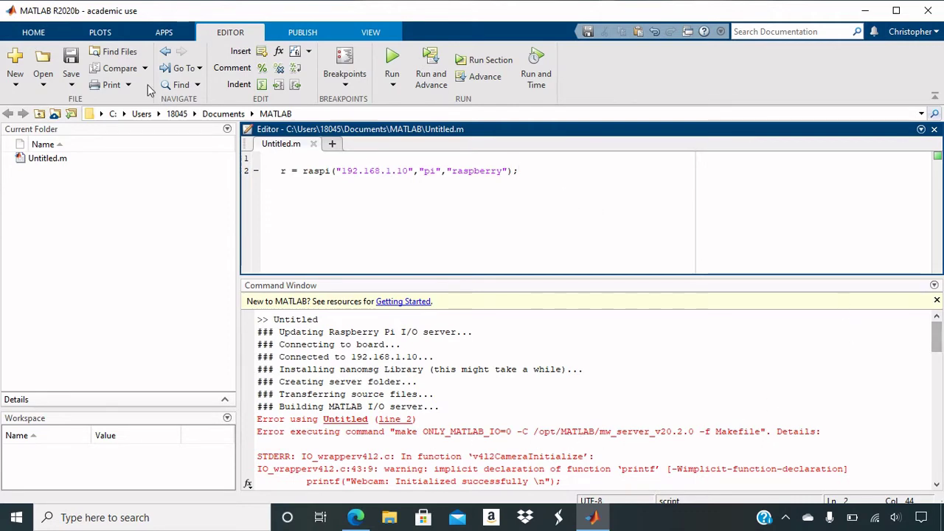
- Search the Add-On Explorer for 'raspberry' and scroll the results to the Raspberry Pi support packages
left_click(21, 34)
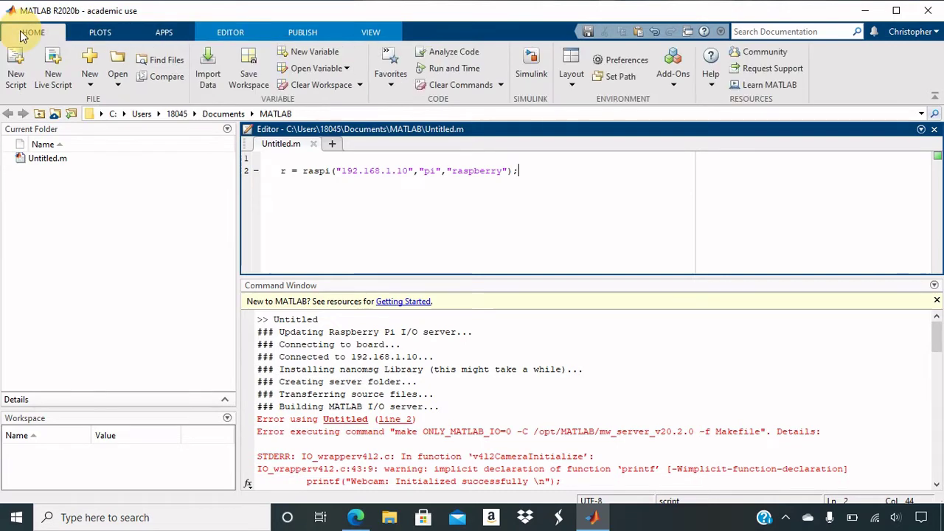
left_click(682, 59)
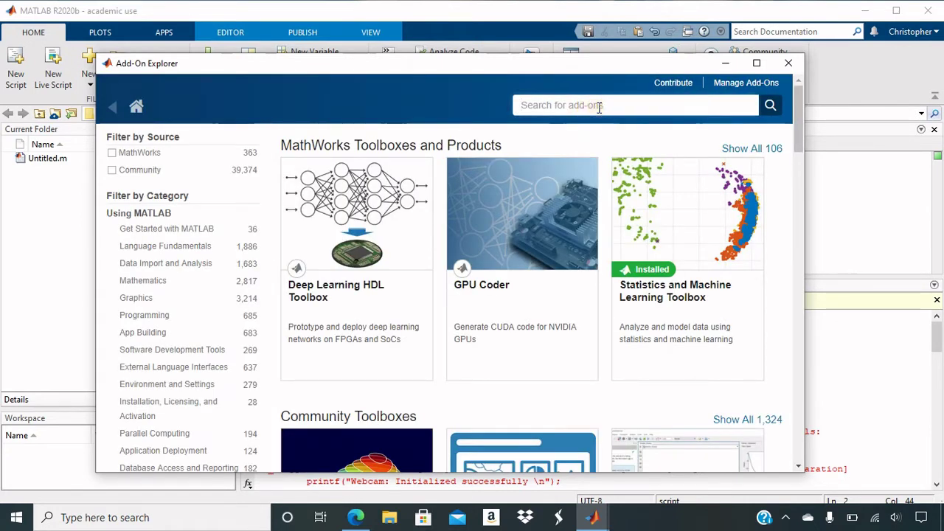
type("raspberry pi")
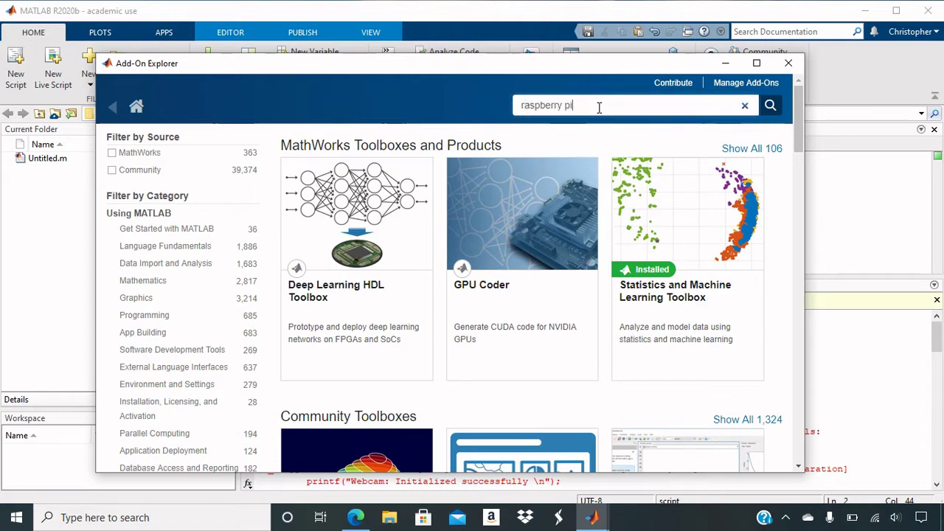
key("Return")
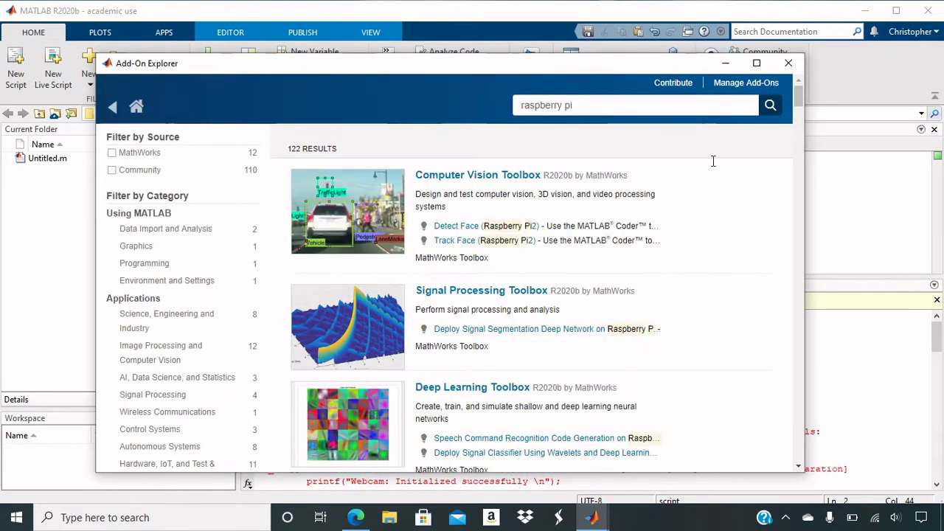
left_click_drag(800, 95, 800, 127)
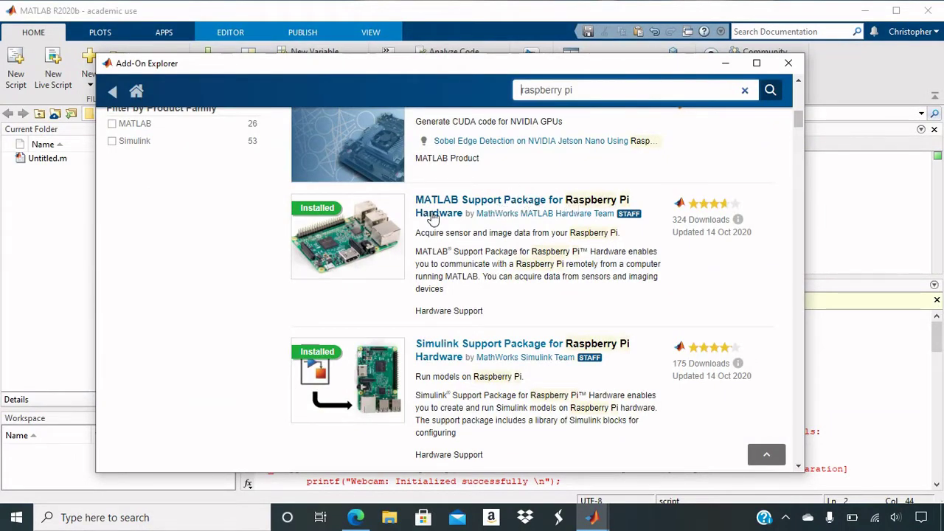
- Open the MATLAB Support Package for Raspberry Pi Hardware page to confirm it is installed
left_click(465, 201)
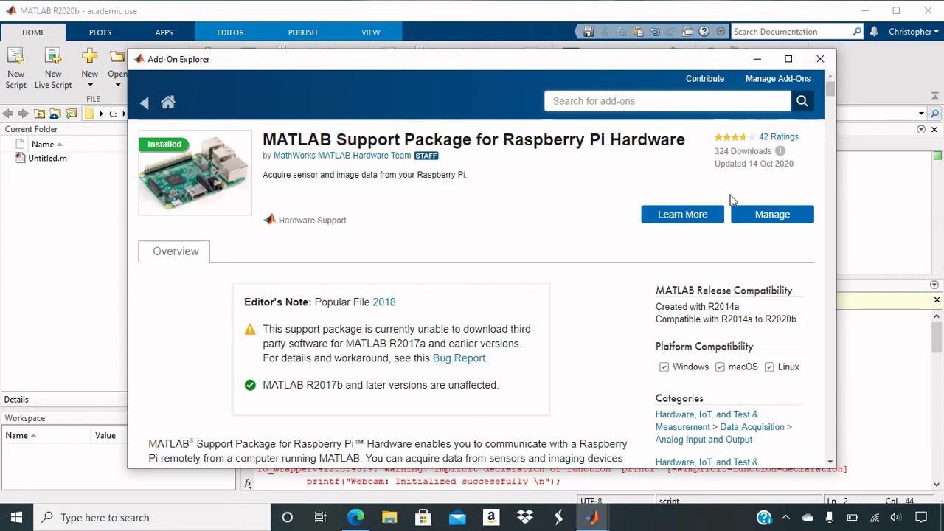
- Close Add-On Explorer, minimize MATLAB, and point out the Raspberry Pi Imager and Advanced IP Scanner shortcuts
left_click(820, 59)
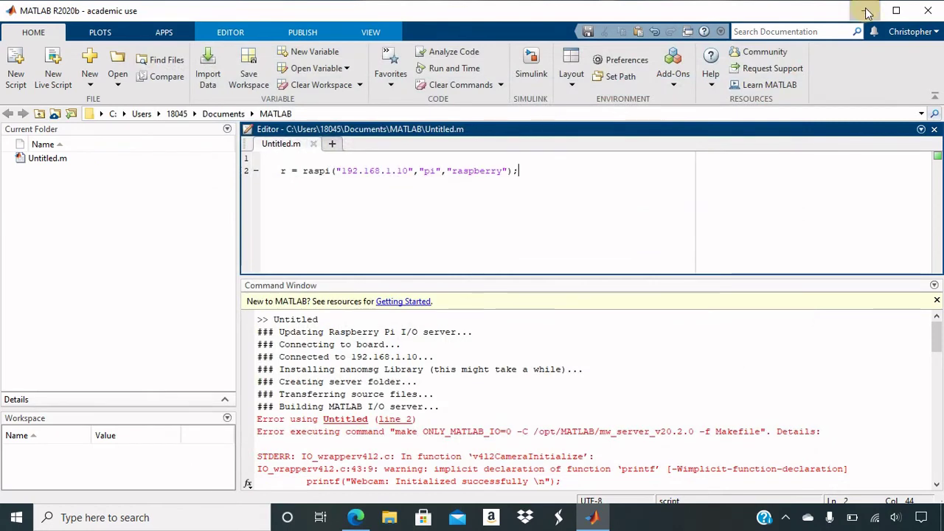
left_click(864, 11)
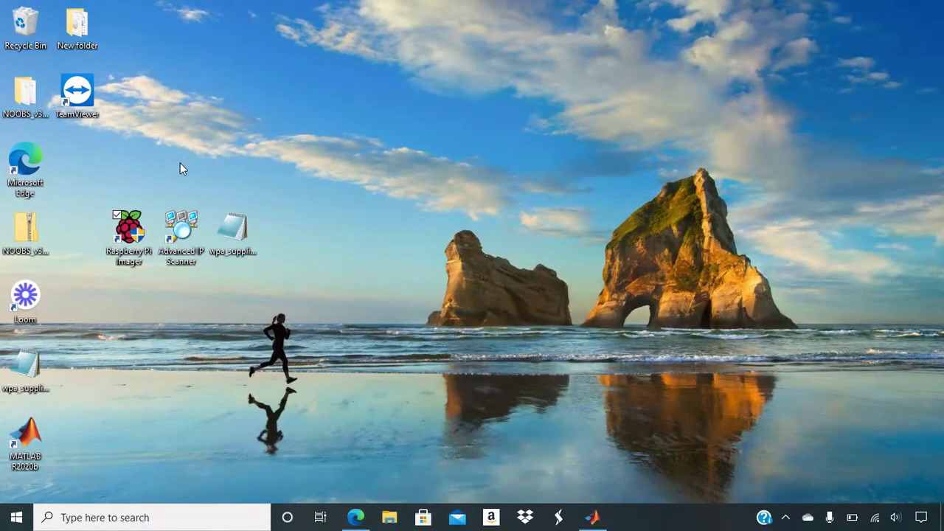
left_click(139, 230)
left_click(176, 221)
- Bring Edge back on the Raspberry Pi Downloads page and highlight its raspberrypi.org address
left_click(358, 518)
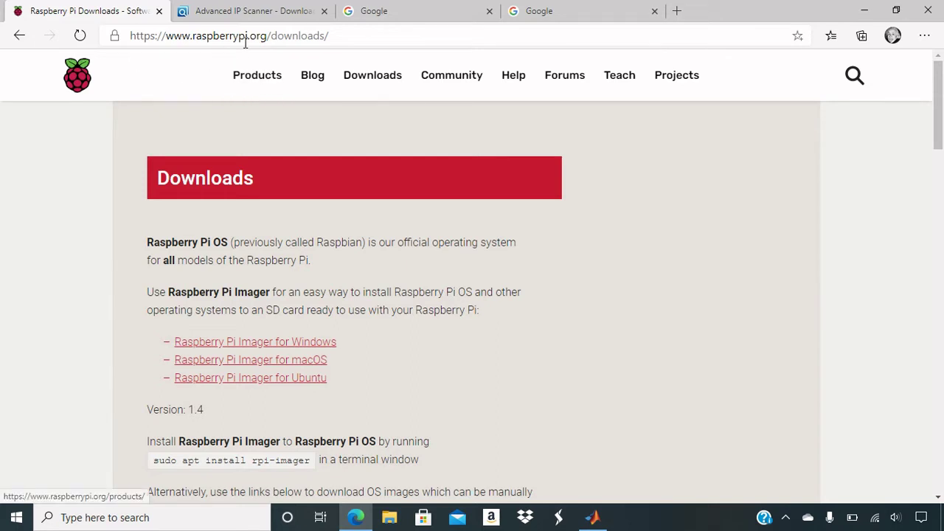
left_click_drag(337, 37, 135, 40)
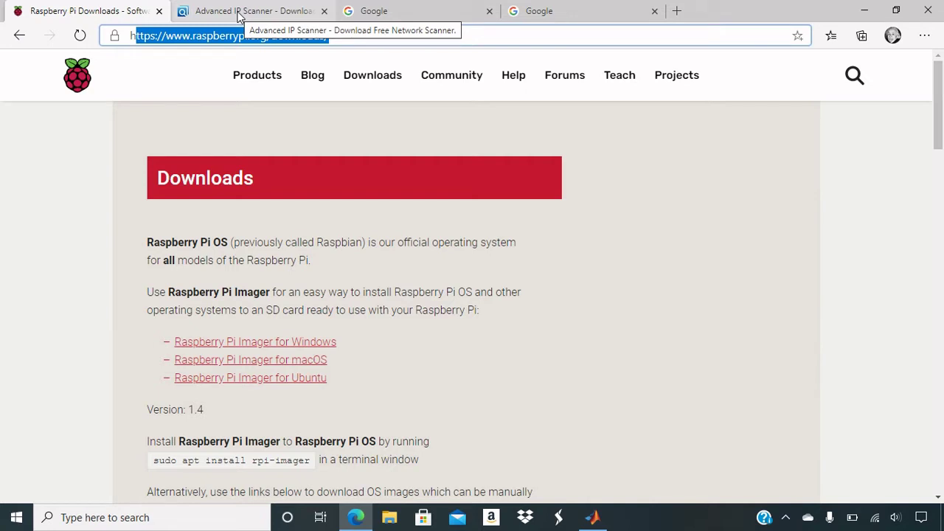
- Switch to the Advanced IP Scanner tab, highlight its advanced-ip-scanner.com address, then minimize Edge
left_click(240, 12)
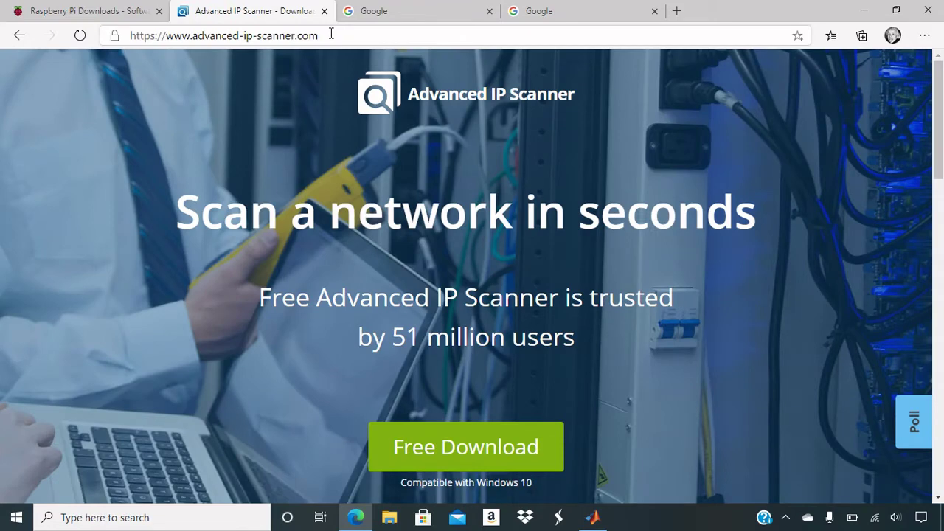
left_click_drag(331, 34, 206, 56)
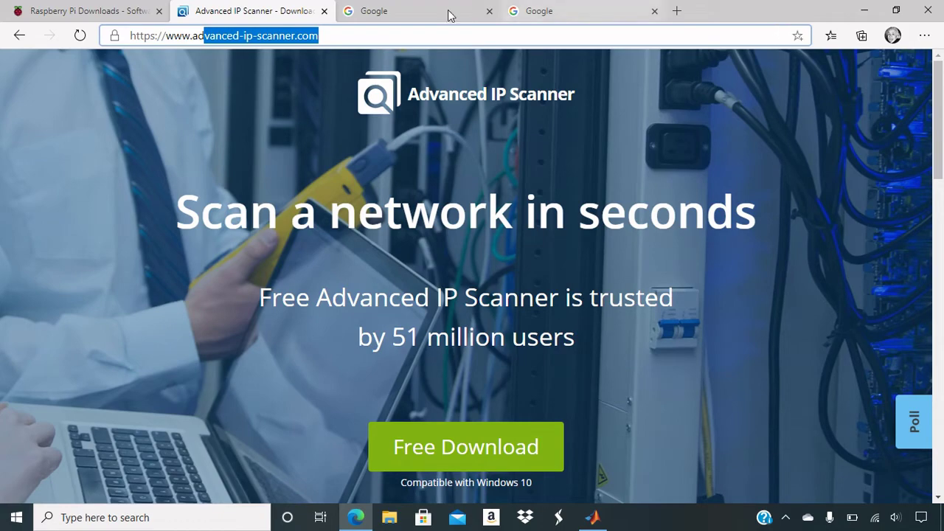
left_click(400, 37)
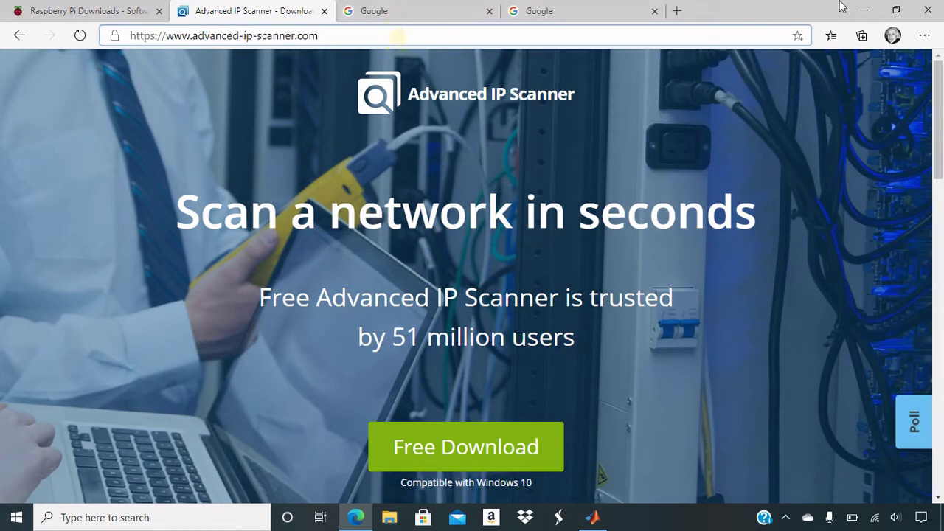
left_click(863, 10)
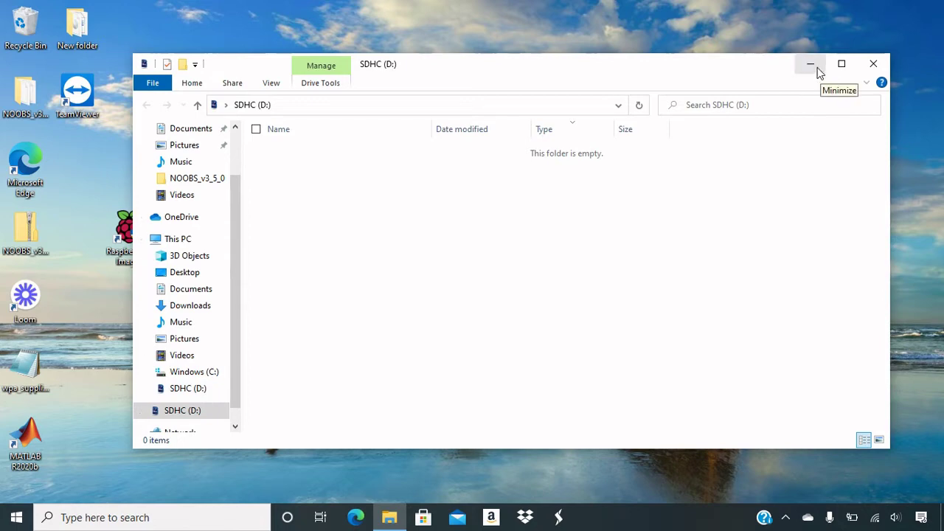
- Close the SD card window, launch Raspberry Pi Imager, and pick Raspberry Pi OS (32-bit) with the 15.9 GB SDHC Card
left_click(869, 67)
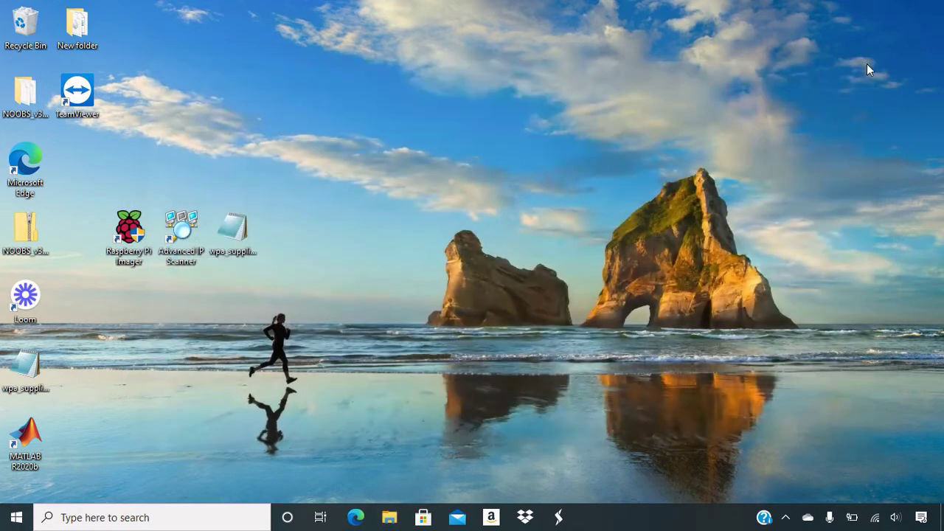
double_click(129, 234)
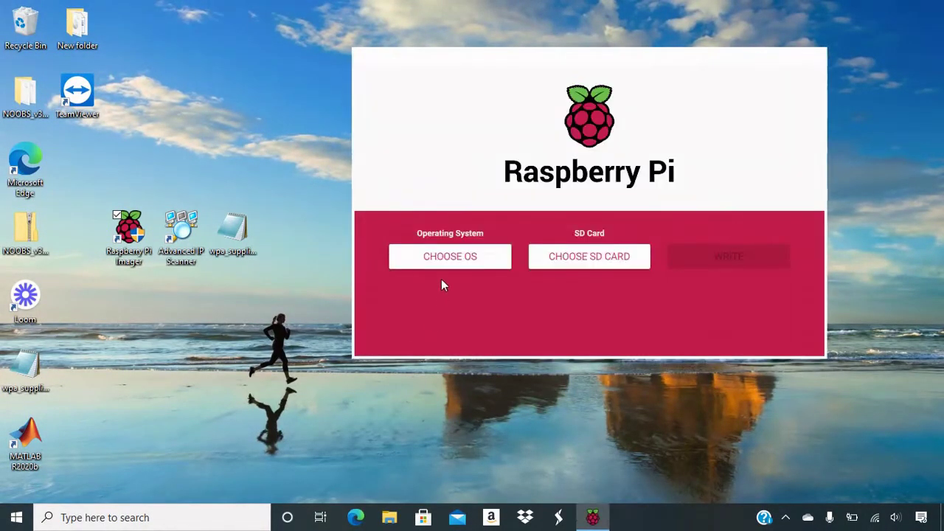
left_click(445, 254)
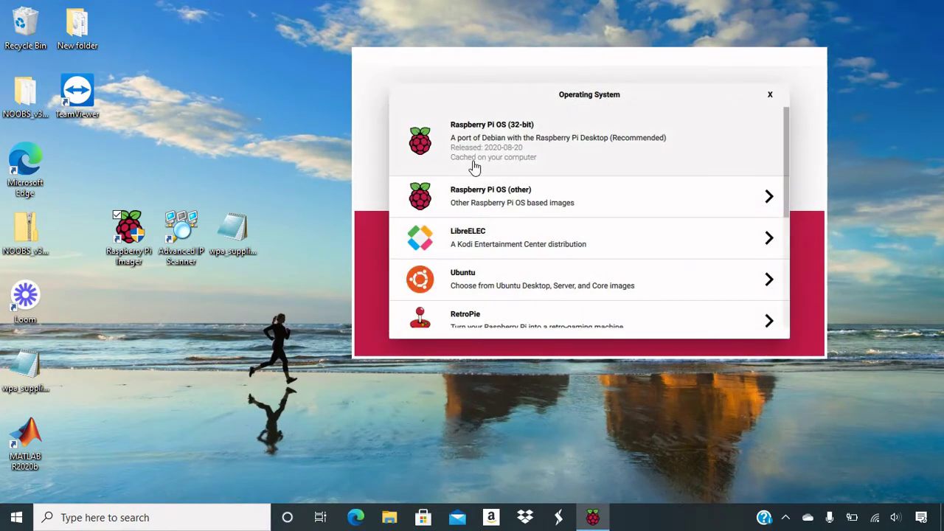
left_click(529, 136)
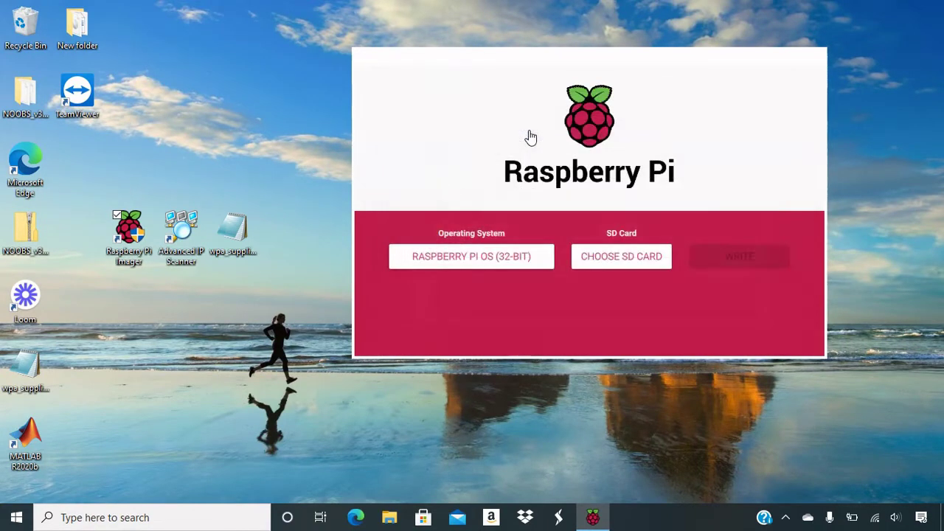
left_click(605, 261)
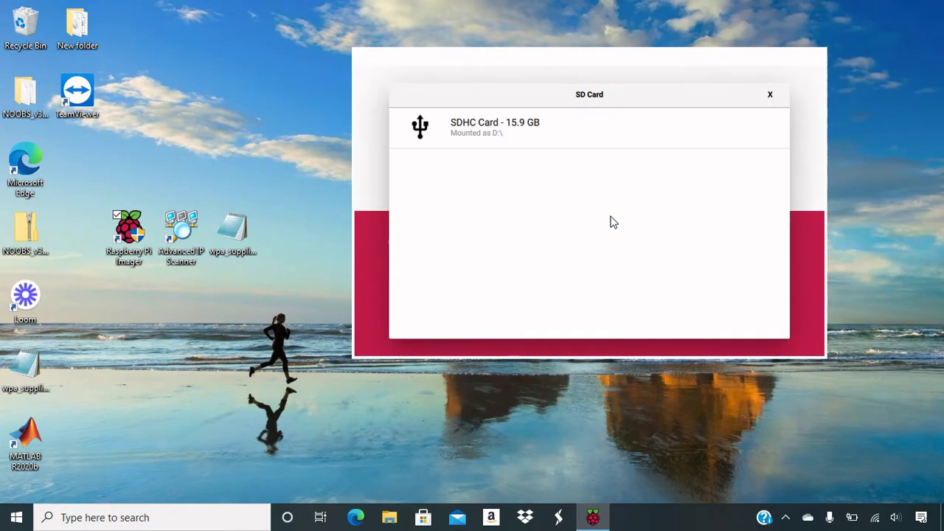
left_click(509, 135)
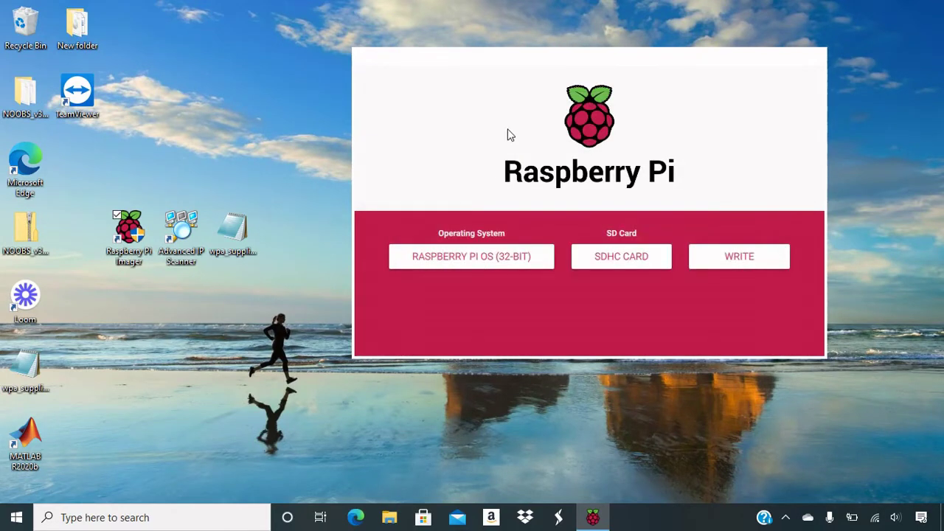
- Write the image to the SDHC Card, confirm erasing, acknowledge success, and close the imager
left_click(736, 260)
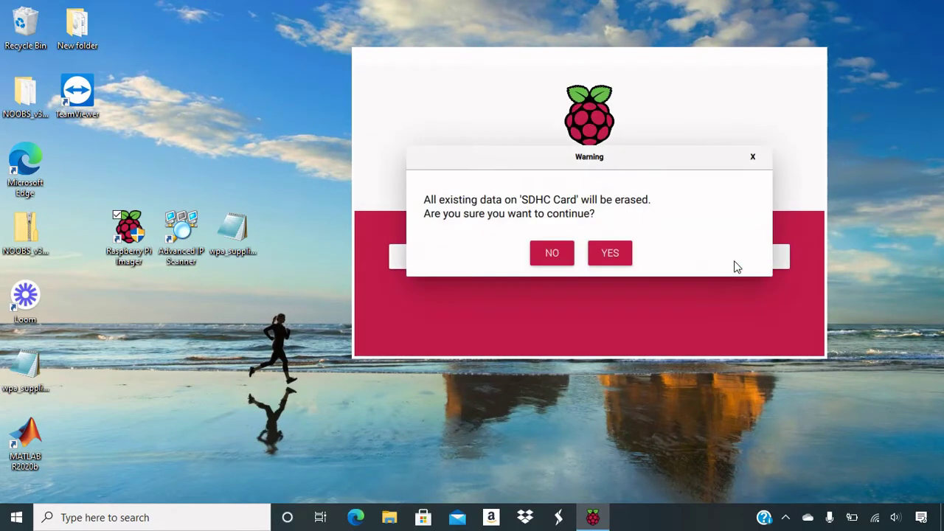
left_click(609, 251)
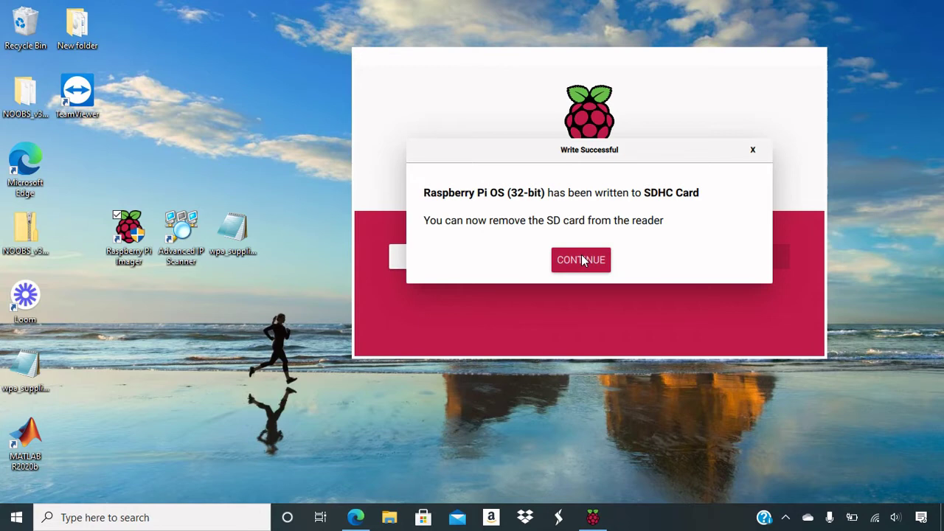
left_click(583, 260)
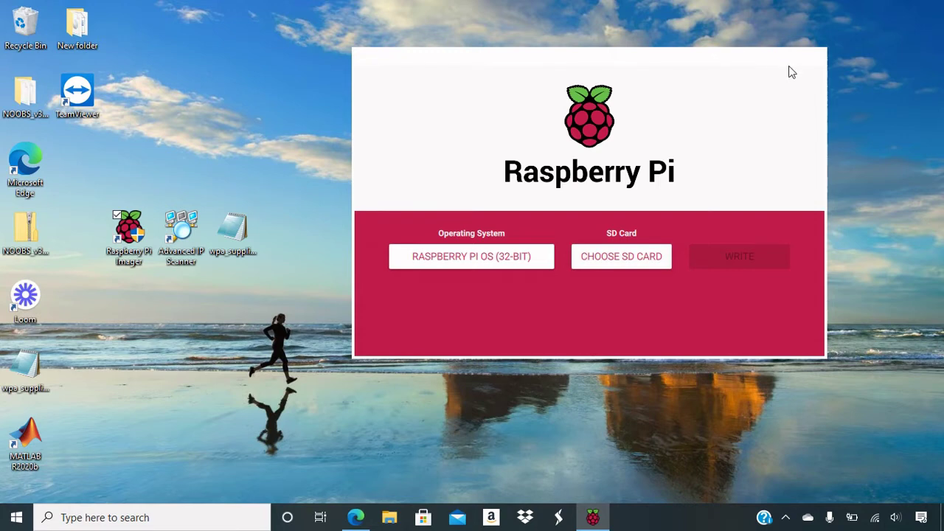
left_click(817, 61)
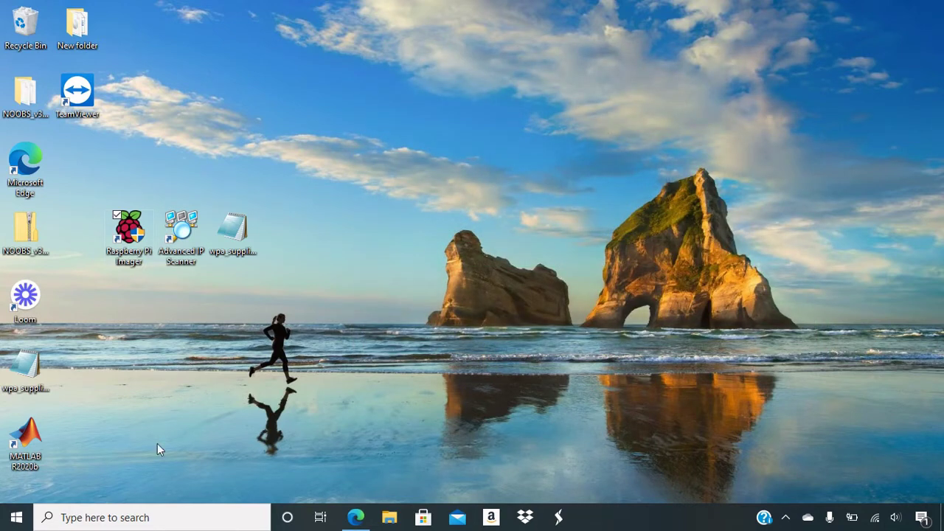
- Show the SDHC (D:) drive's 40 boot files in File Explorer, then select the desktop wpa_supplicant file
left_click(385, 519)
scroll(224, 370, "down", 1)
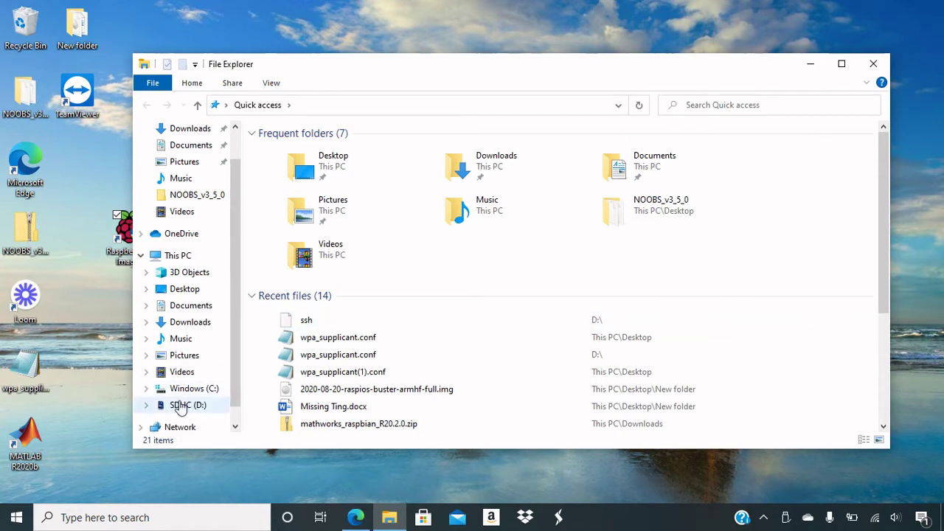
left_click(181, 407)
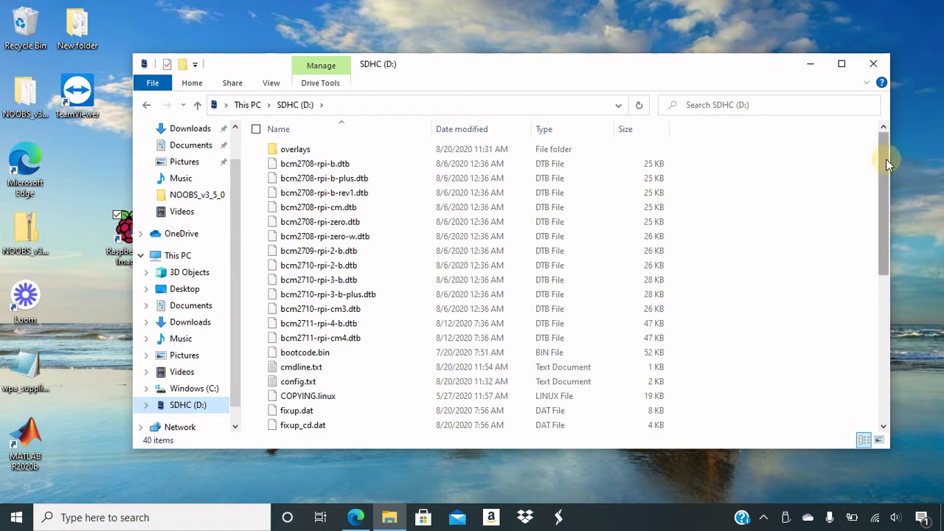
left_click_drag(888, 164, 845, 343)
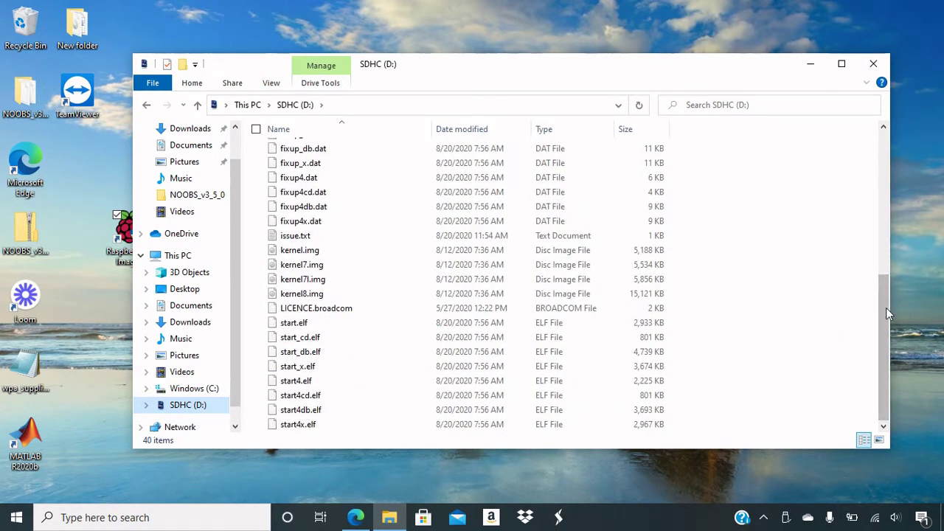
left_click_drag(882, 309, 879, 178)
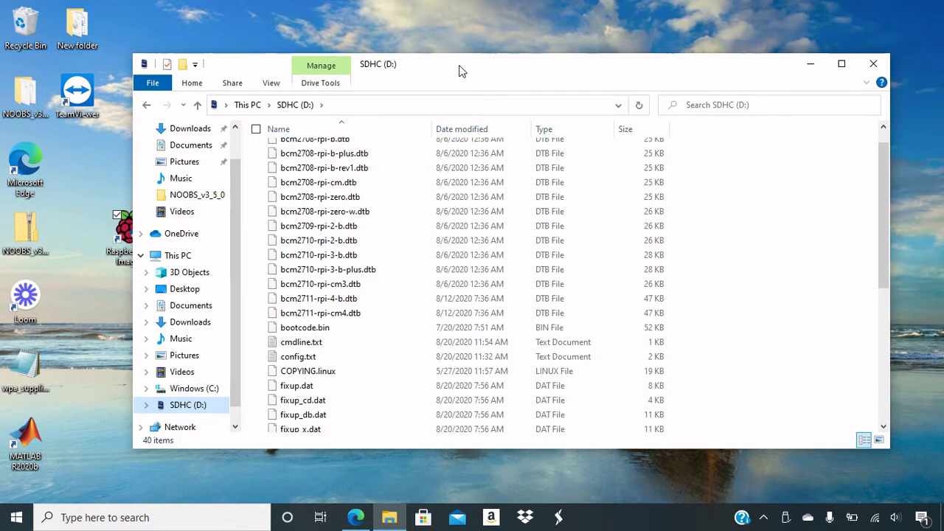
left_click_drag(459, 71, 587, 58)
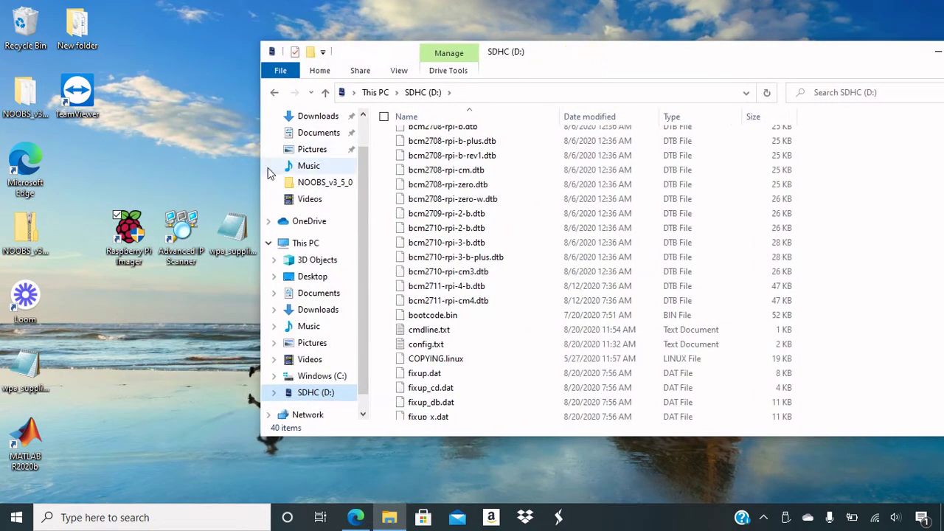
left_click(229, 231)
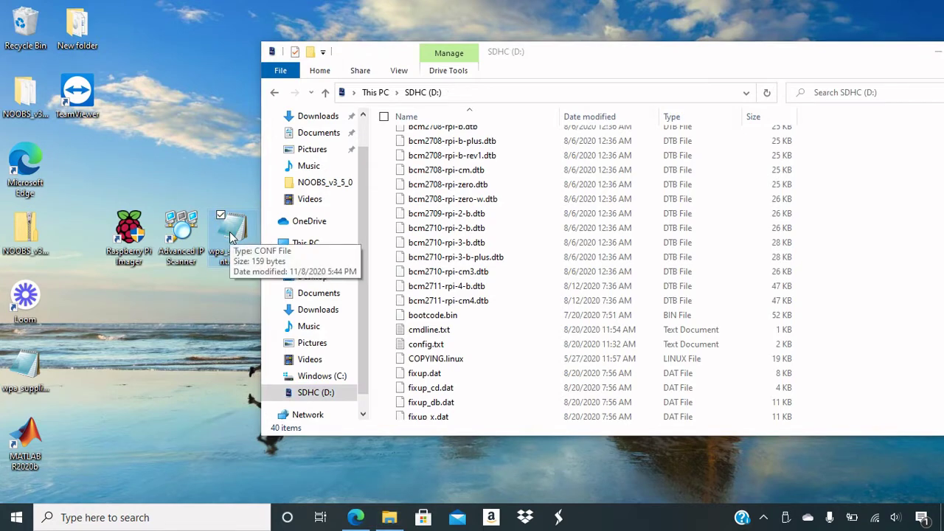
double_click(230, 232)
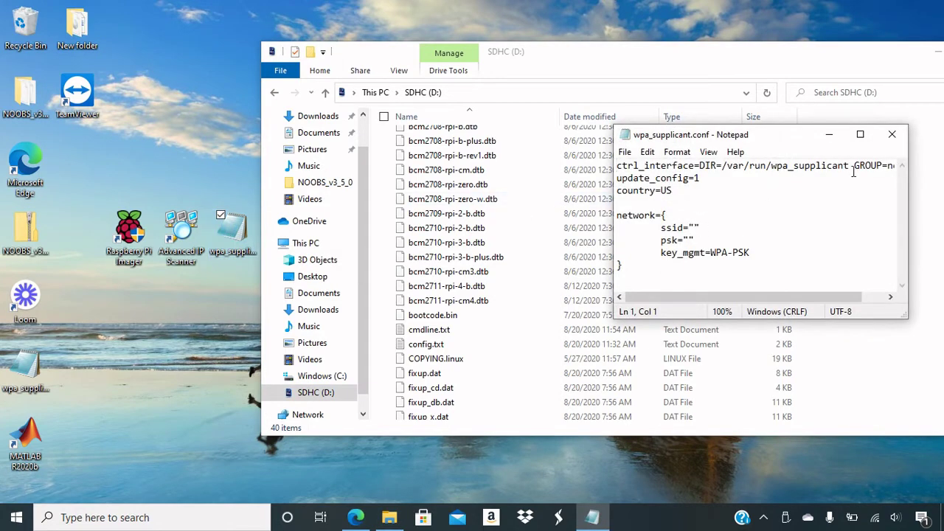
left_click(861, 134)
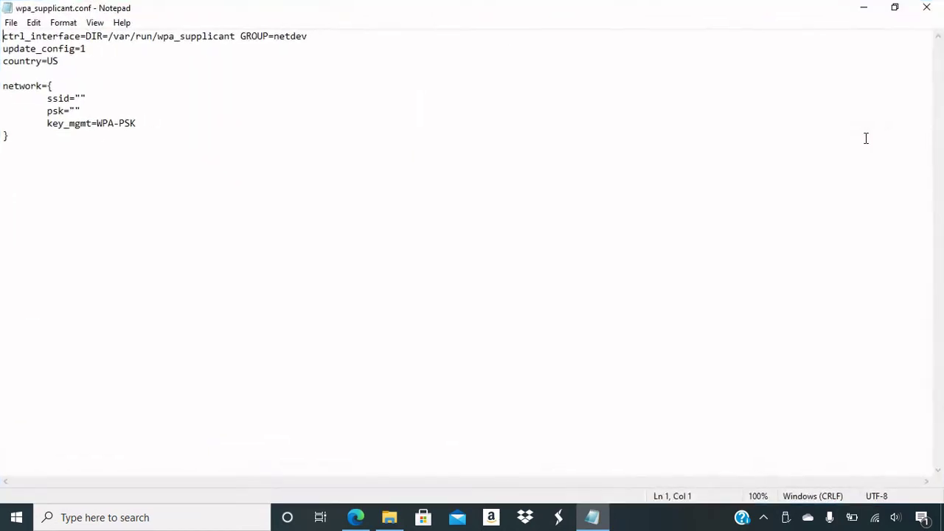
left_click(79, 97)
mouse_move(876, 522)
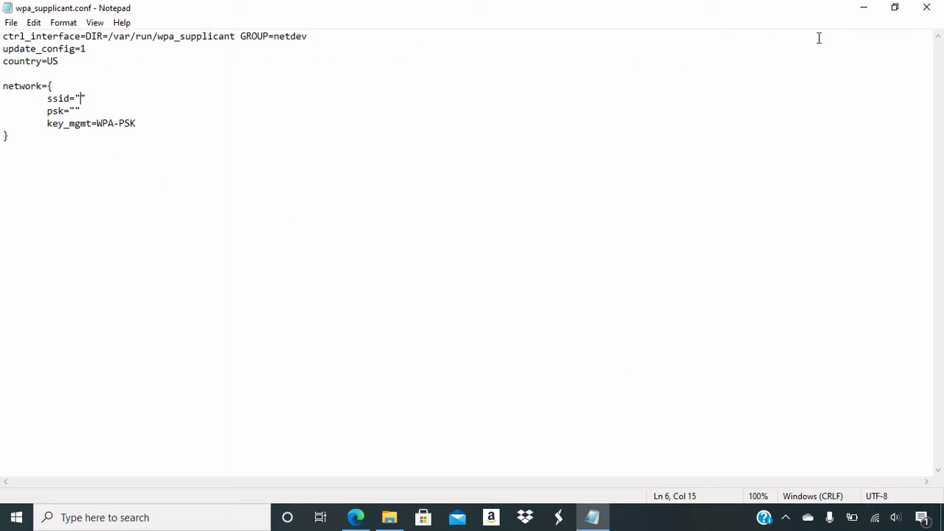
left_click(74, 109)
left_click(122, 113)
left_click(934, 9)
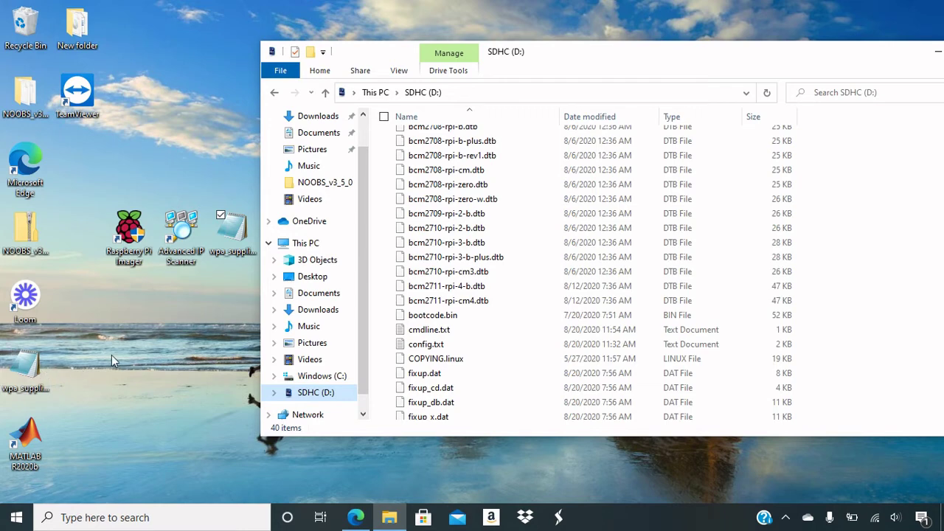
- Copy wpa_supplicant onto the SDHC (D:) drive and rename the copy to wpa_supplicant.conf
left_click_drag(25, 365, 742, 376)
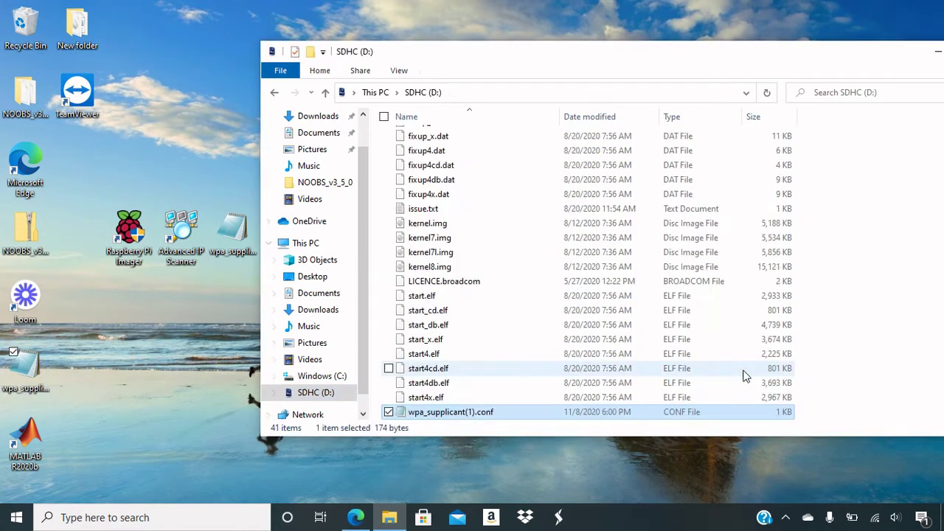
left_click(474, 411)
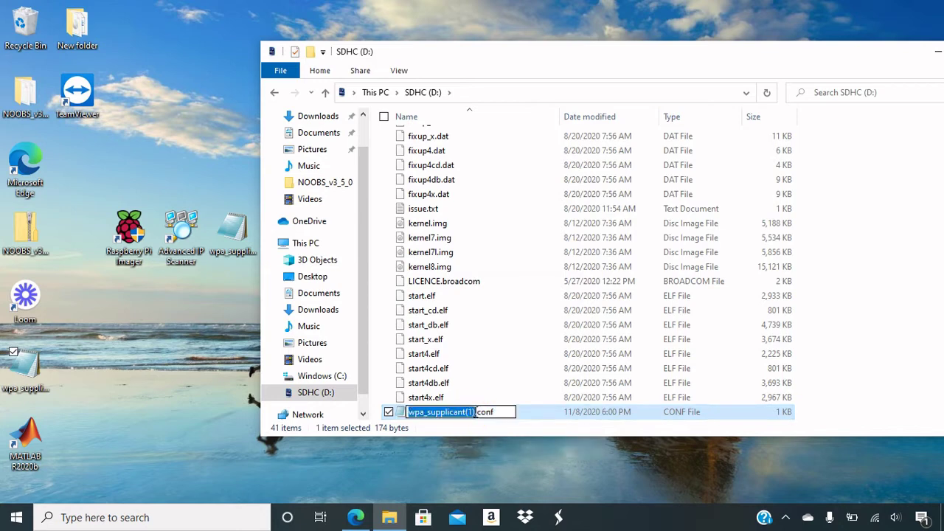
left_click(474, 411)
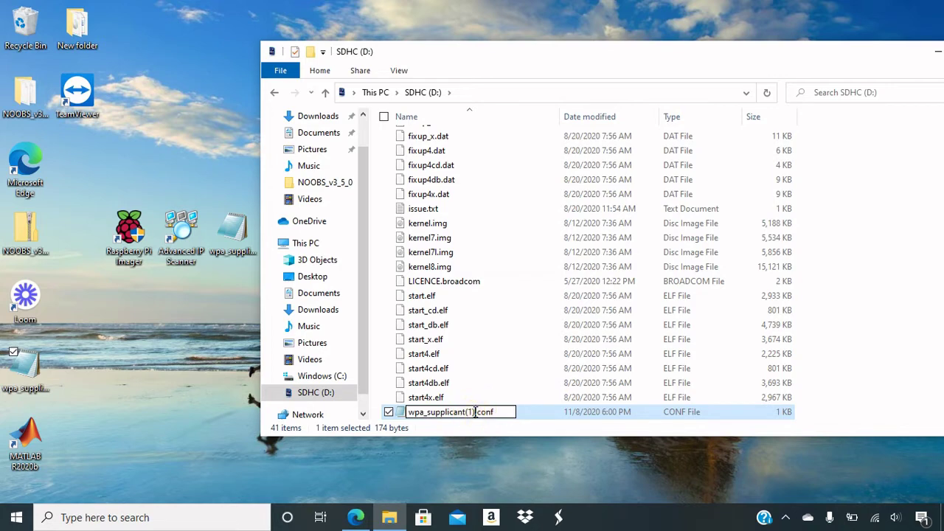
key("BackSpace")
key("BackSpace")
key("BackSpace")
key("Return")
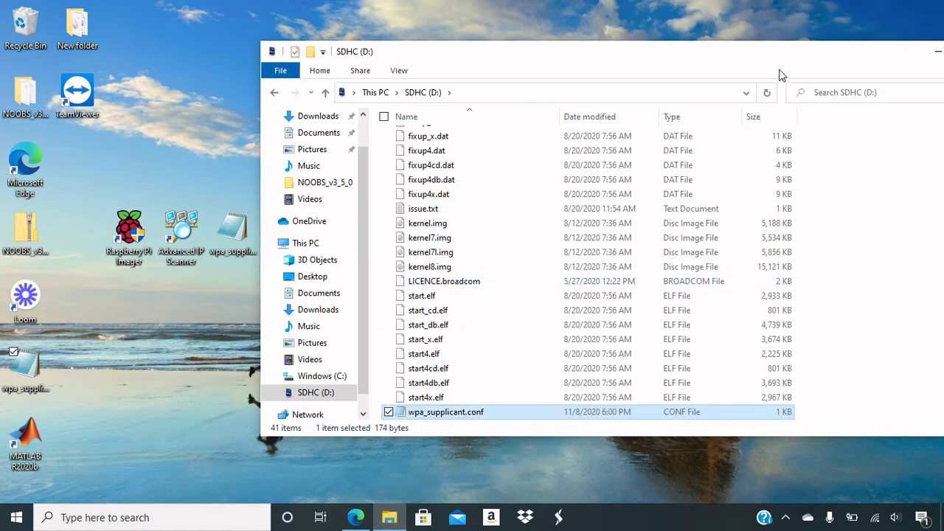
left_click_drag(784, 66, 658, 64)
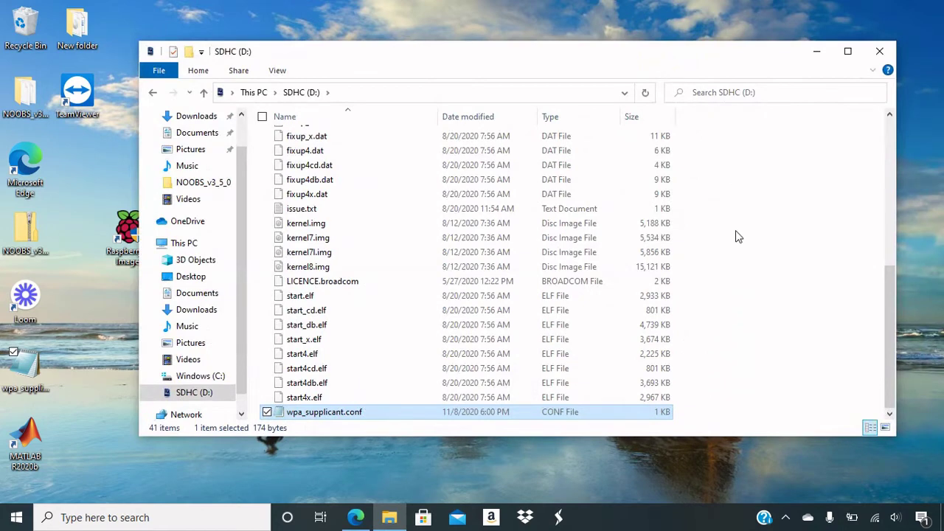
- Create a new text document on SDHC (D:) and begin renaming it to ssh without .txt
right_click(722, 322)
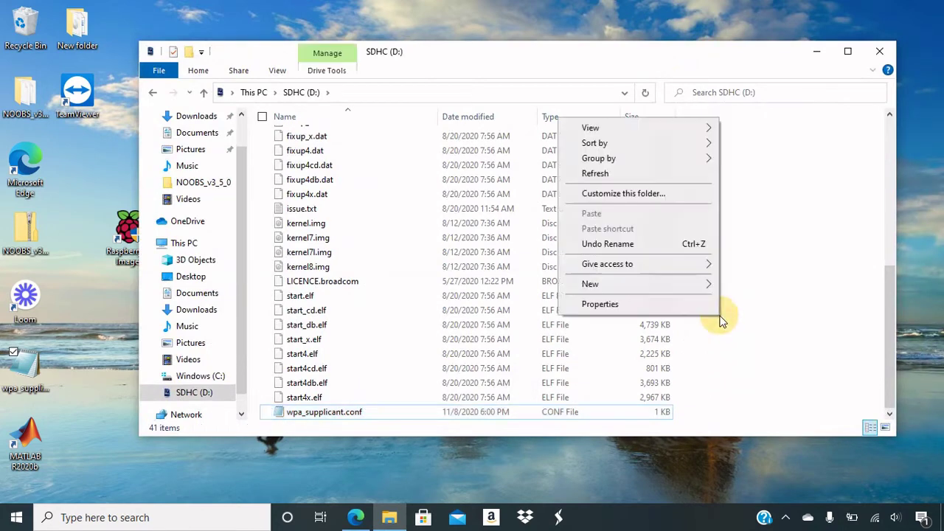
mouse_move(678, 286)
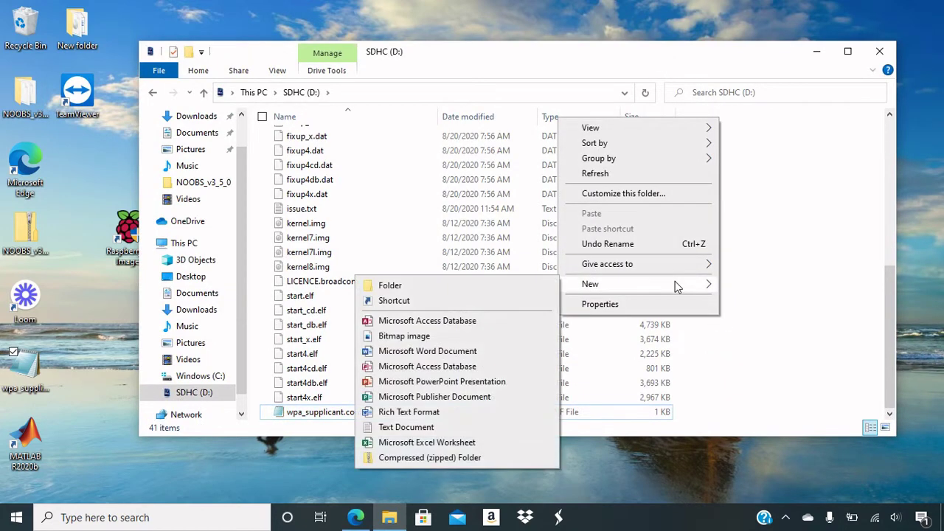
left_click(390, 428)
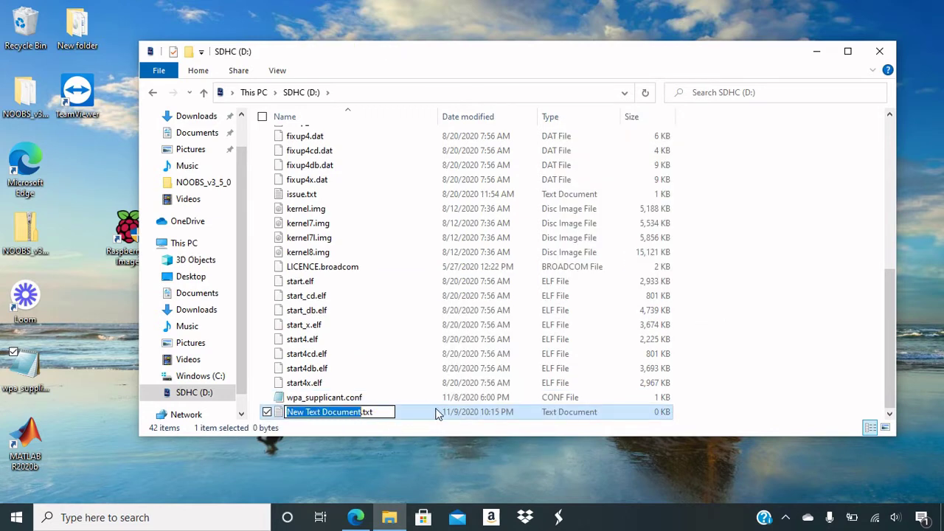
type("ssh")
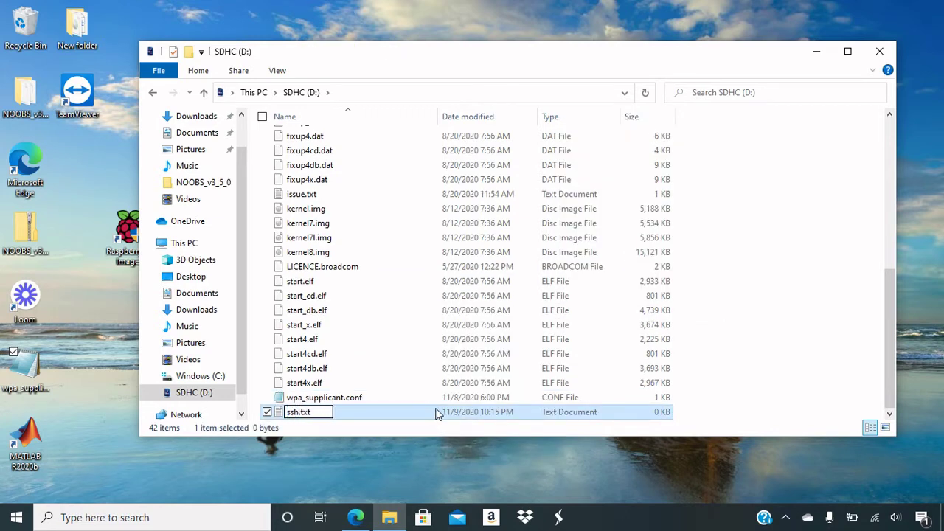
key("BackSpace")
key("BackSpace")
key("BackSpace")
key("BackSpace")
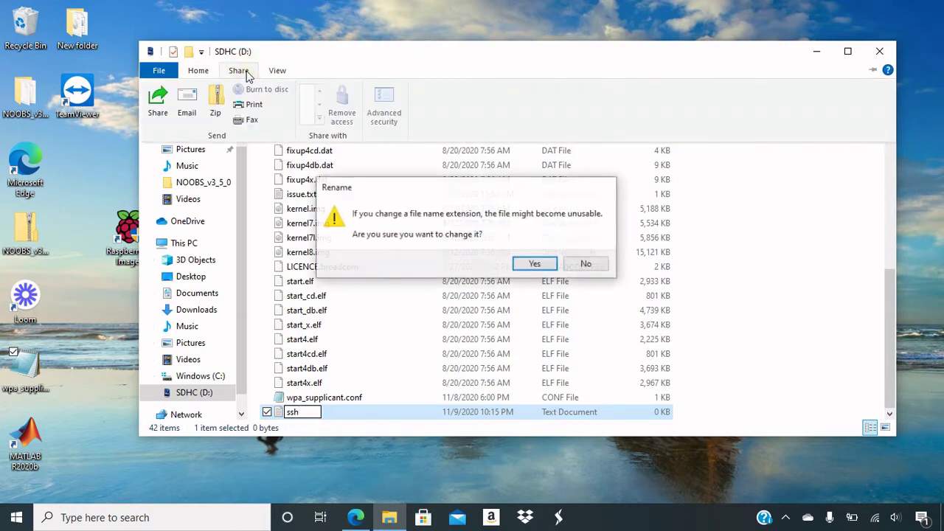
left_click(575, 266)
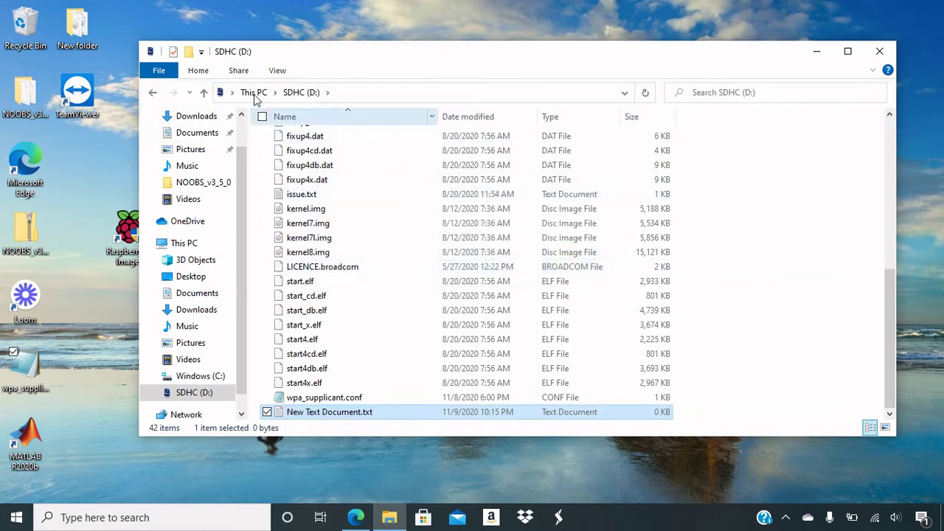
left_click(207, 73)
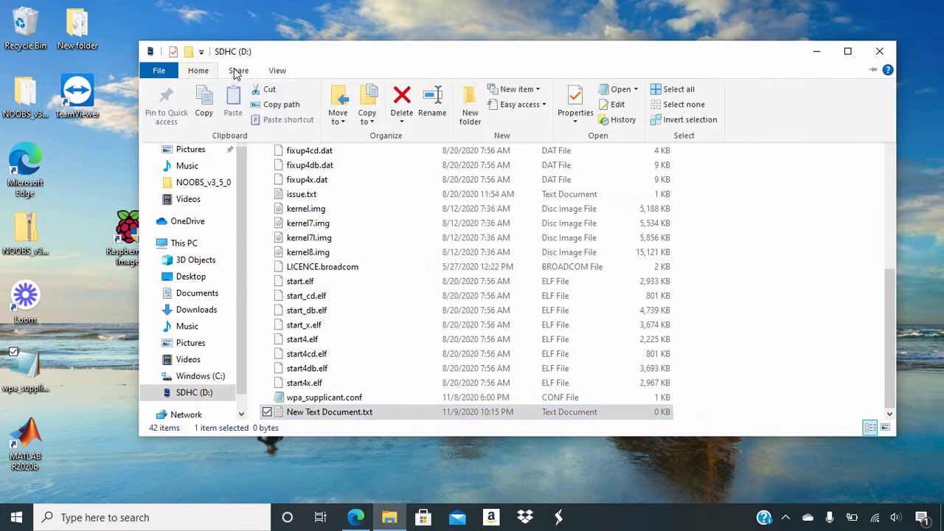
left_click(239, 71)
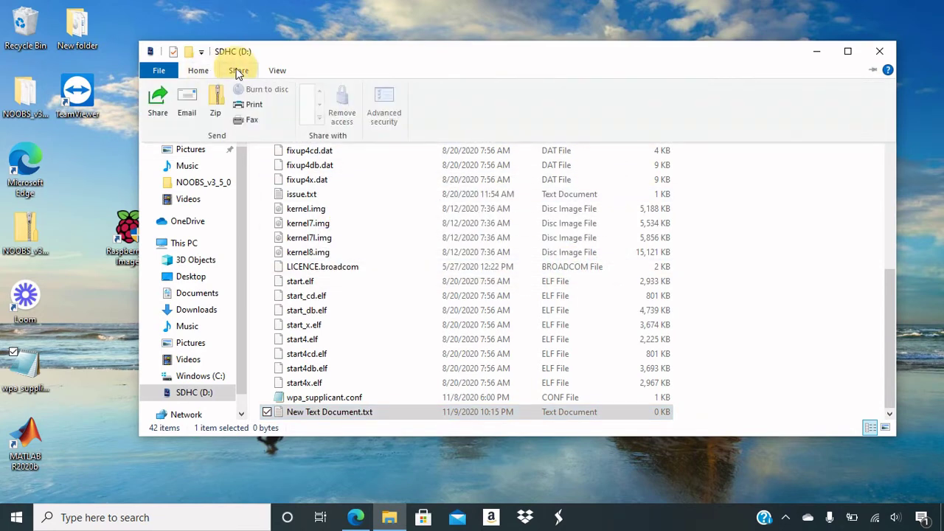
left_click(277, 71)
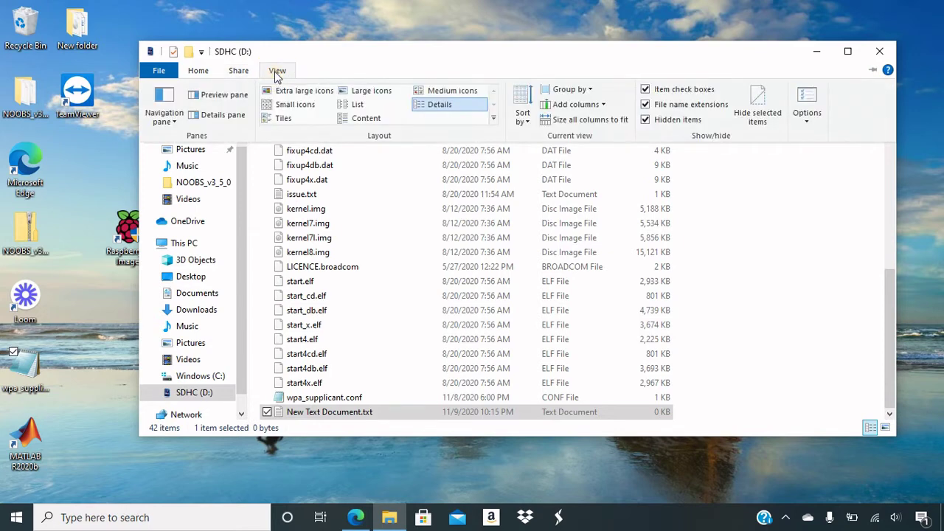
left_click(647, 120)
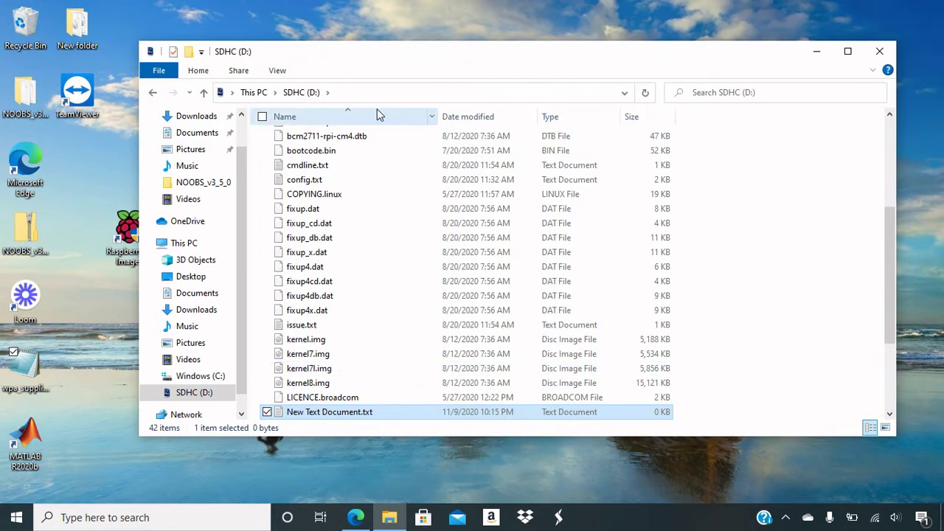
left_click(277, 71)
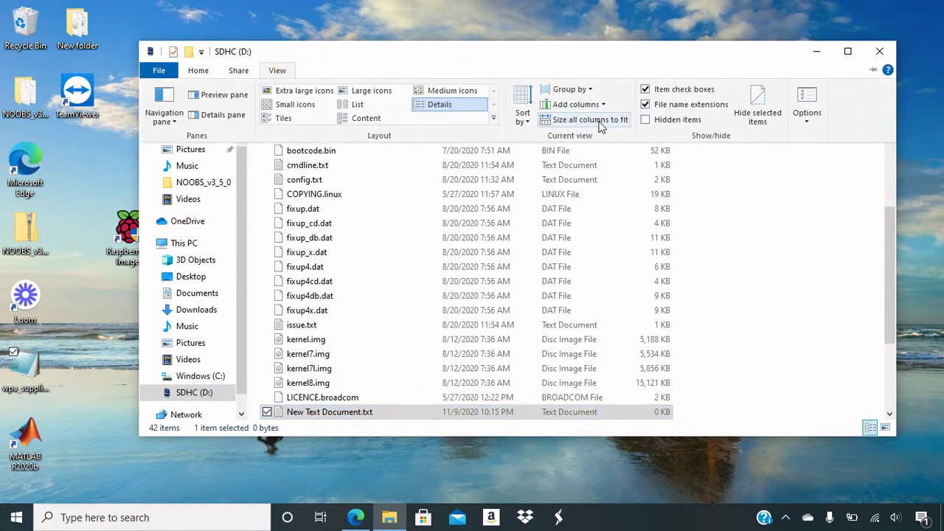
left_click(647, 120)
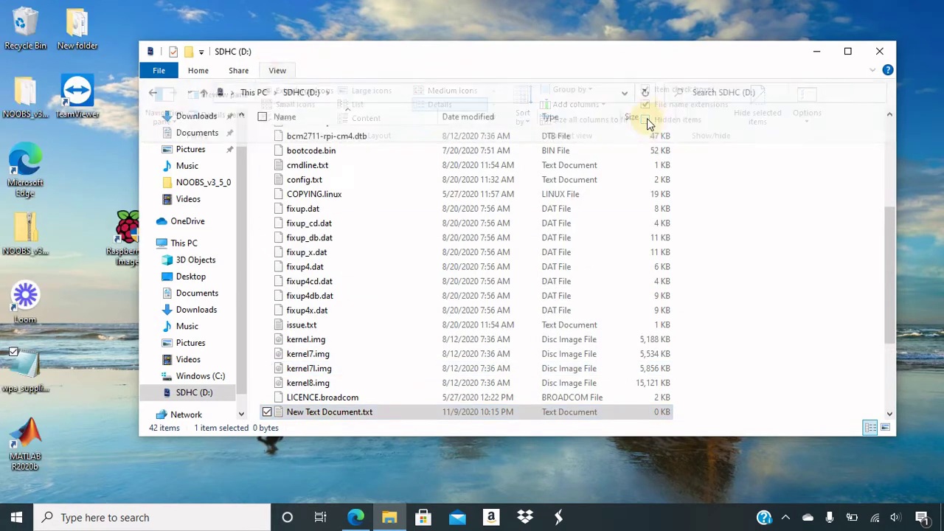
left_click(279, 70)
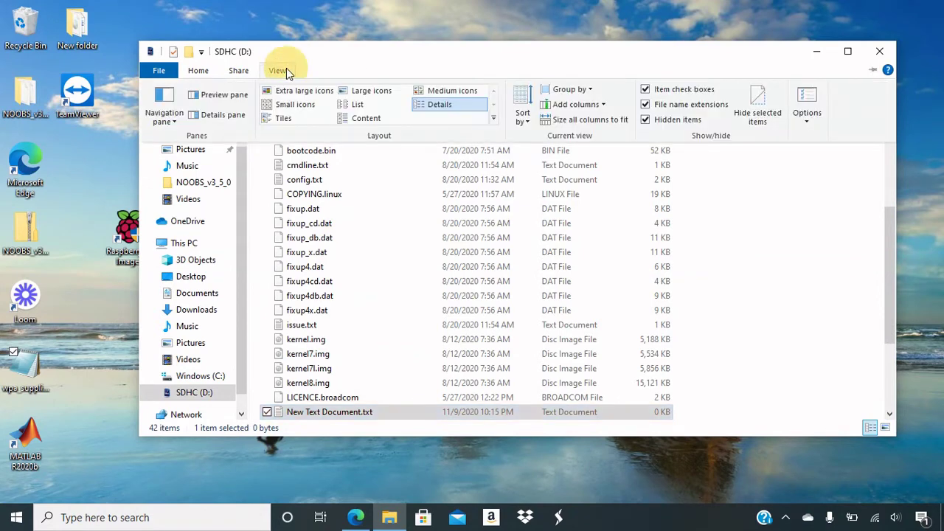
left_click(646, 105)
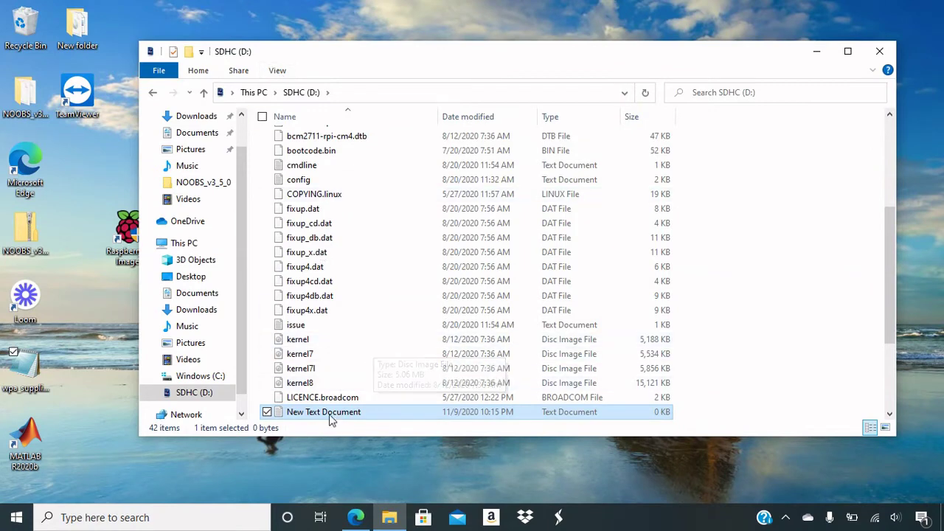
left_click(277, 70)
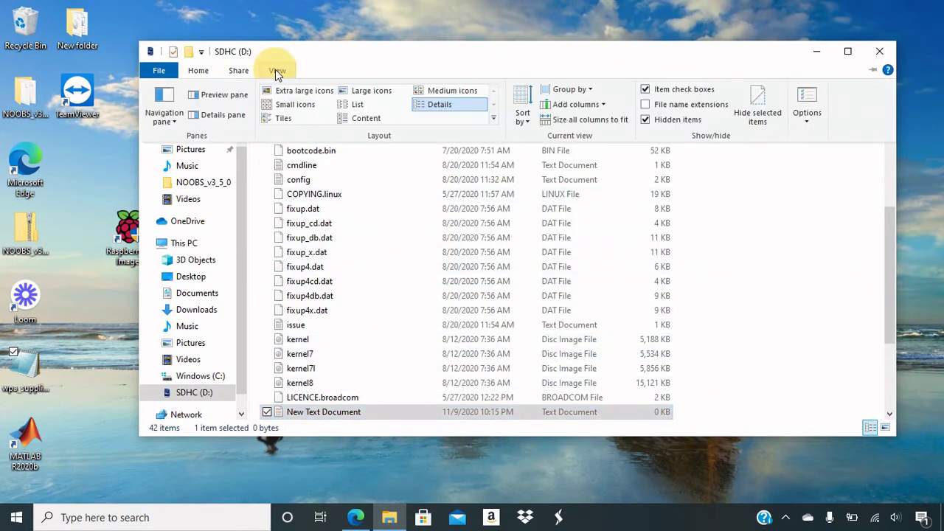
left_click(646, 105)
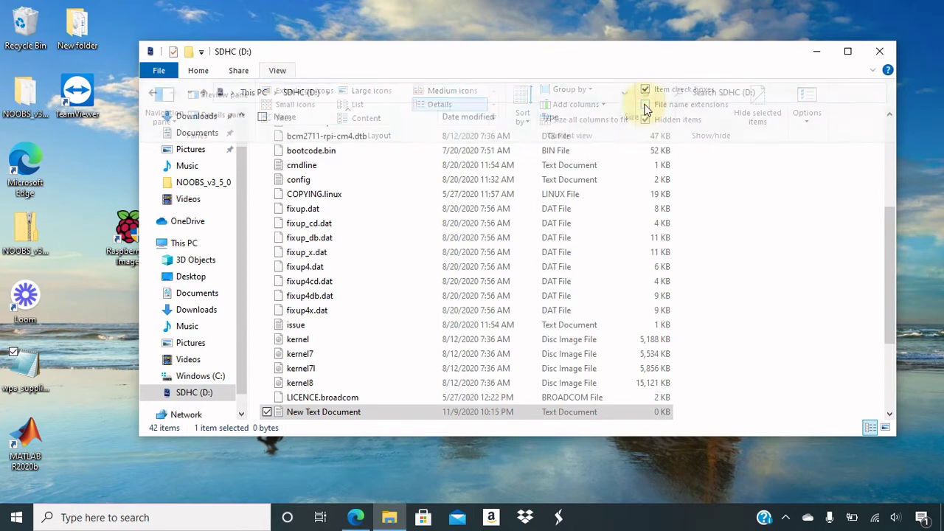
- Rename New Text Document.txt to ssh, dropping the .txt extension and accepting the warning
right_click(333, 413)
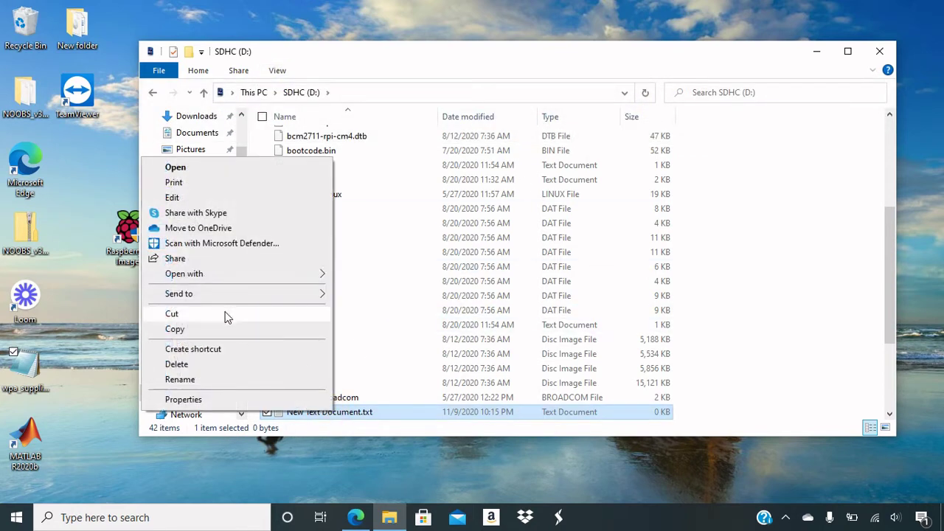
left_click(205, 381)
type("ssh")
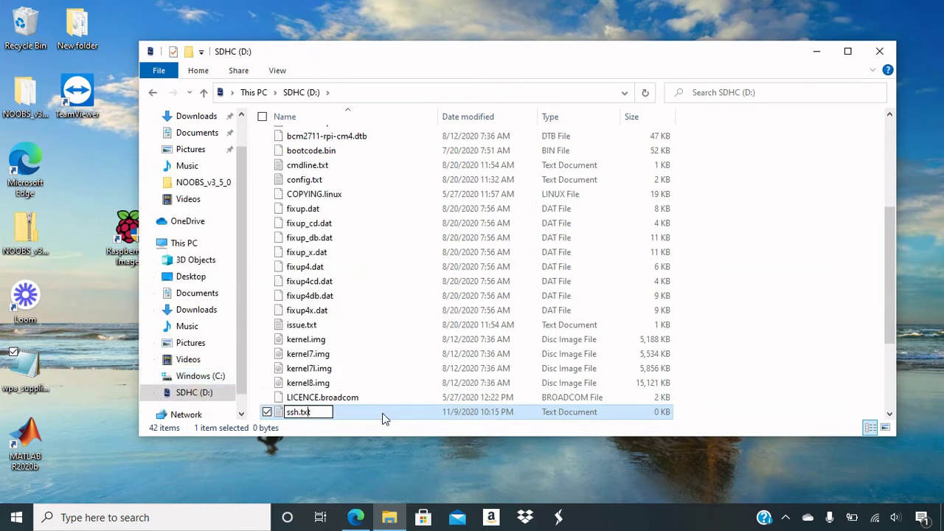
key("BackSpace")
key("BackSpace")
key("BackSpace")
key("BackSpace")
key("Return")
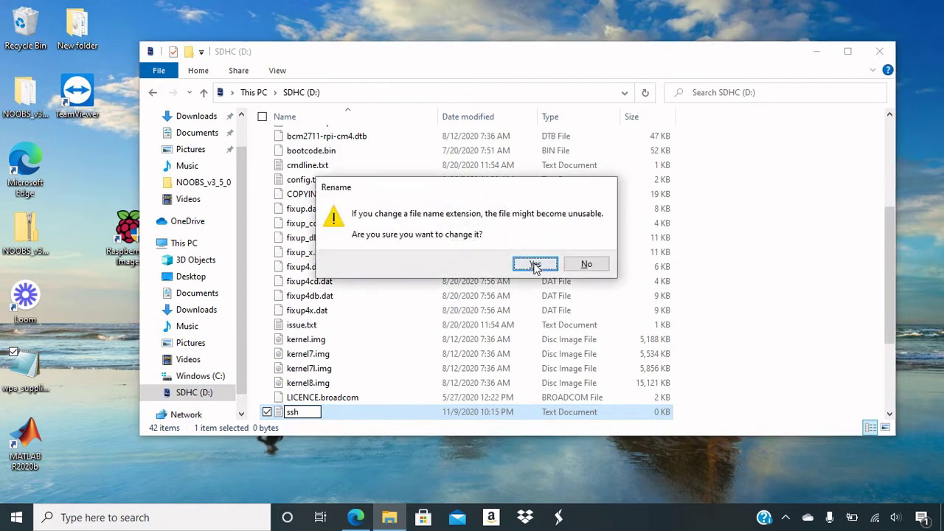
left_click(535, 265)
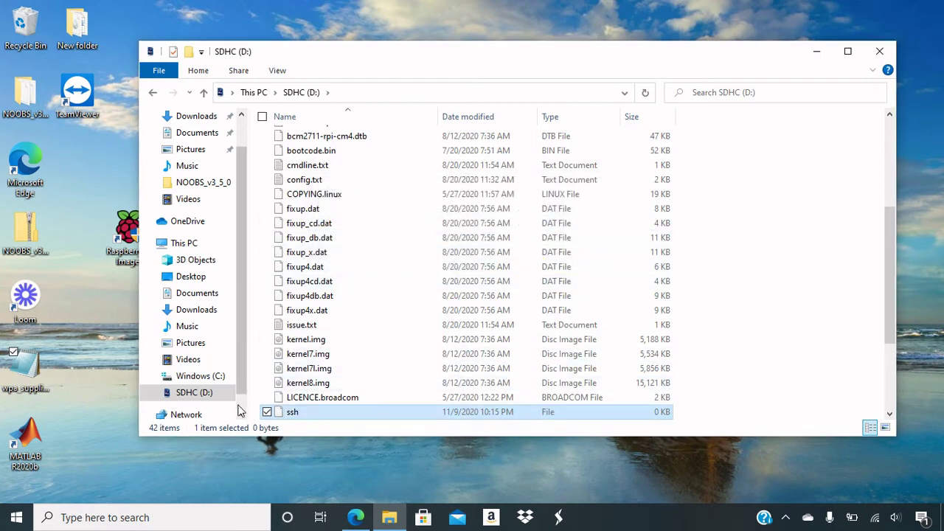
- Eject the SDHC (D:) card from the File Explorer navigation pane
right_click(174, 398)
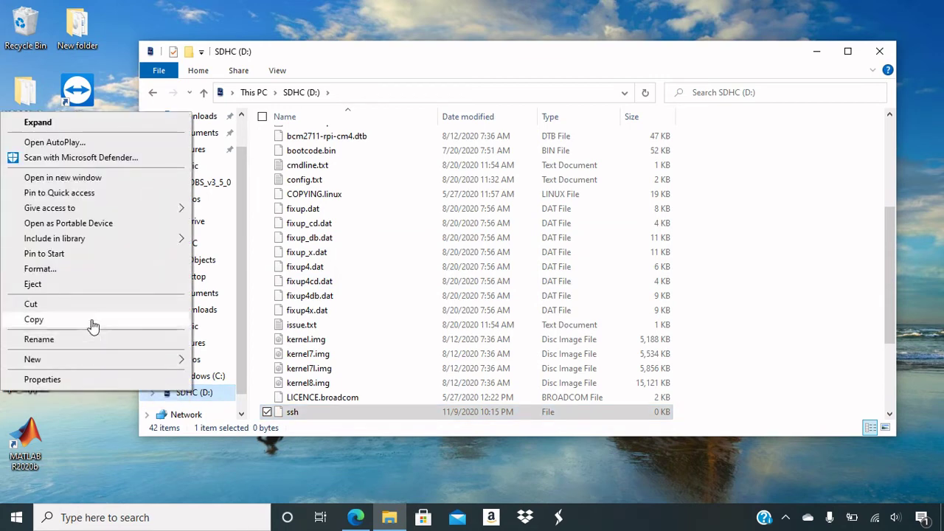
left_click(76, 286)
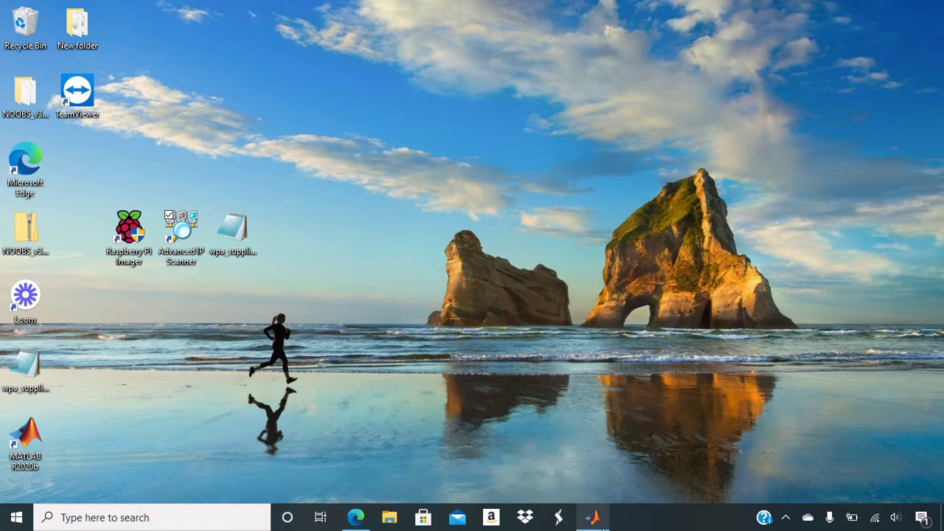
- Highlight the 192.168.1.10 address in the raspi call on line 2, then minimize MATLAB
left_click(571, 424)
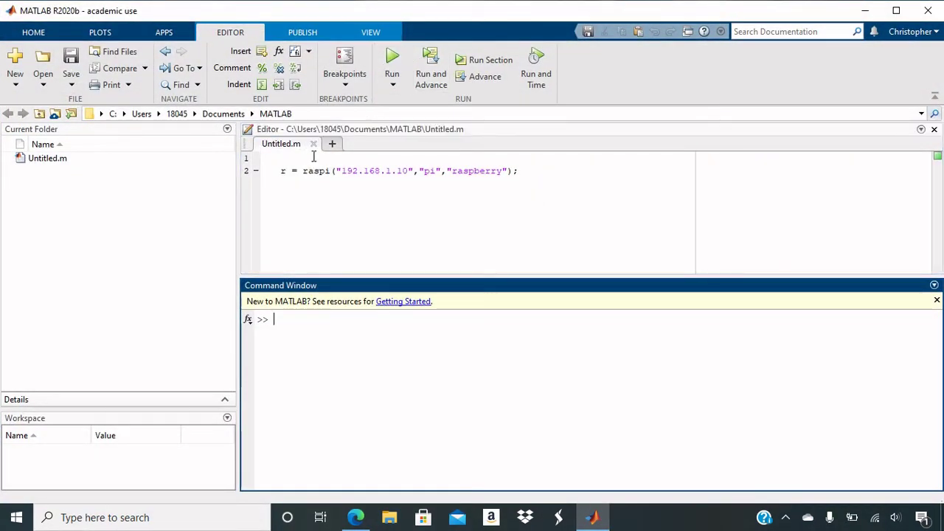
left_click_drag(301, 172, 506, 168)
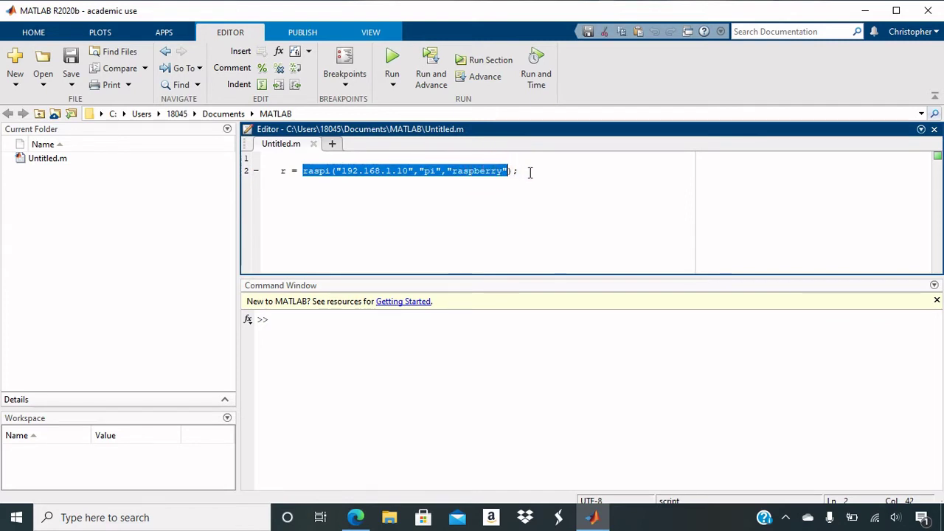
left_click(530, 171)
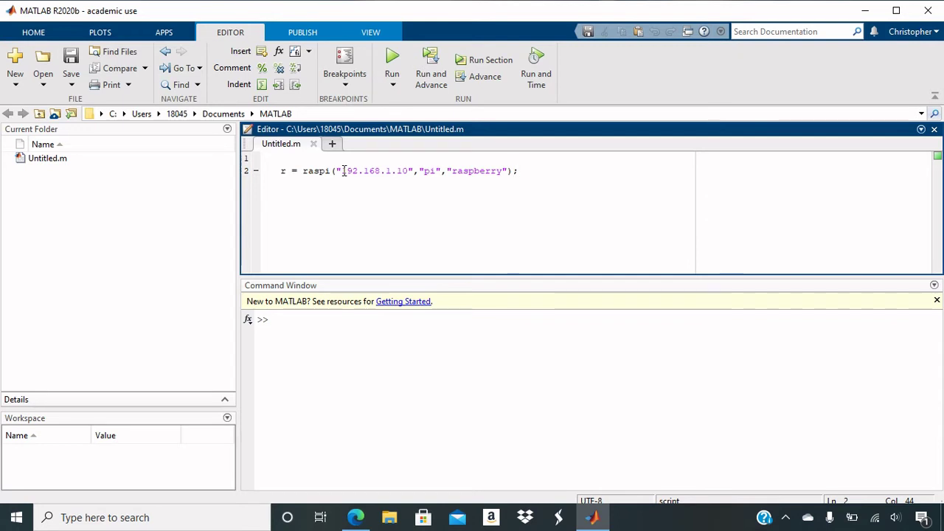
left_click_drag(343, 171, 409, 169)
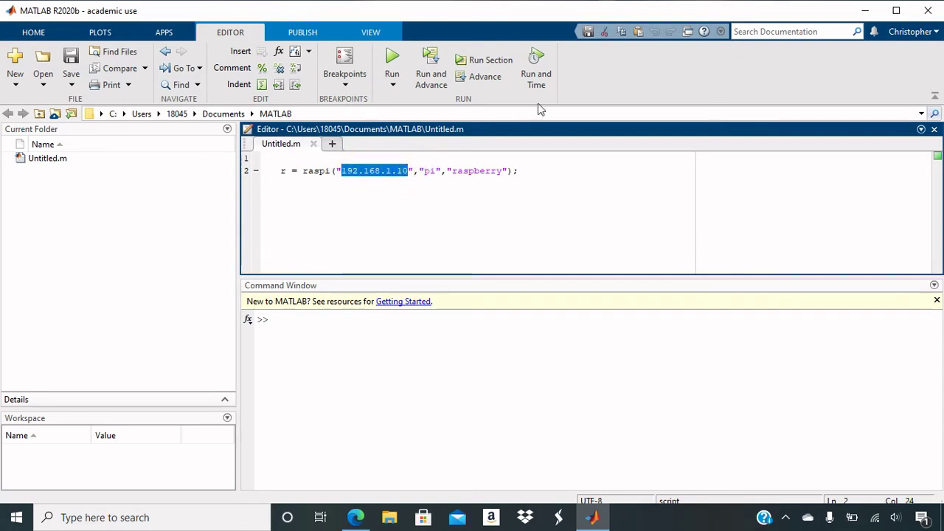
left_click(540, 170)
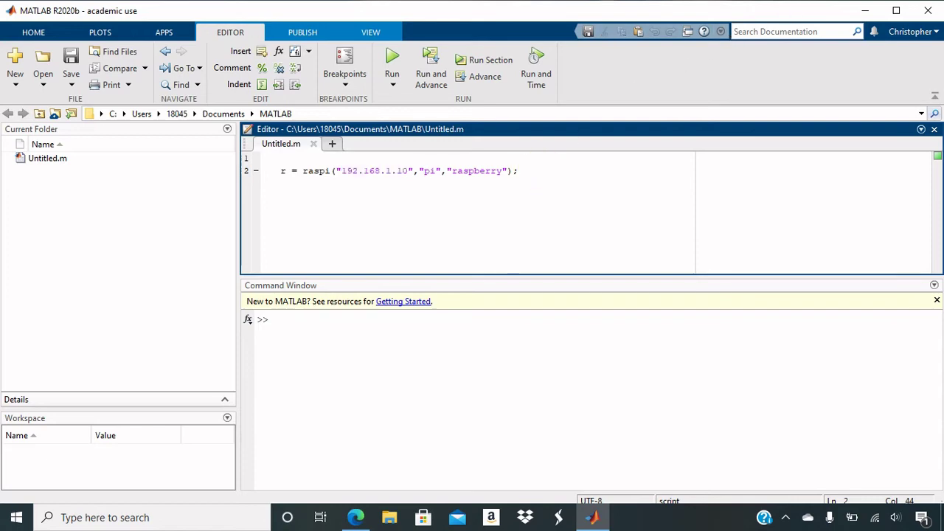
left_click(862, 12)
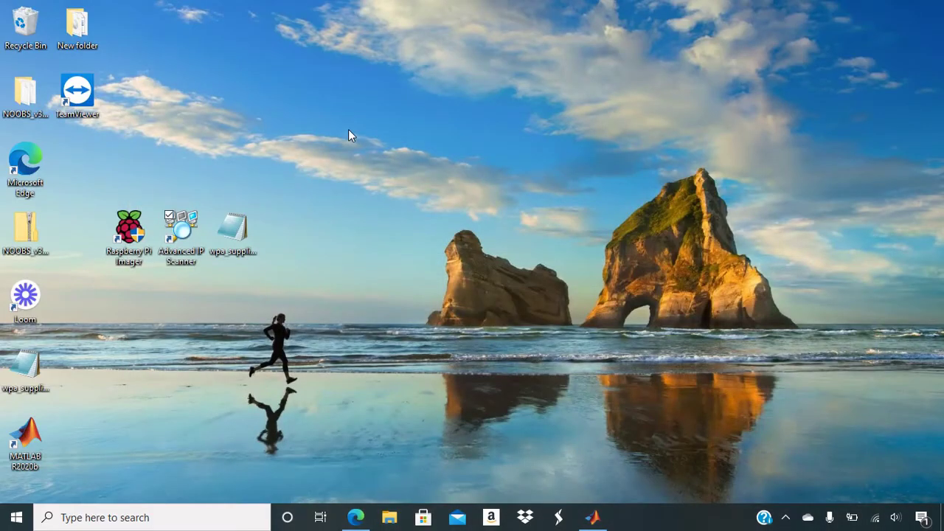
- Launch Advanced IP Scanner to view the 192.168.1.1-254 range, then close it
double_click(181, 236)
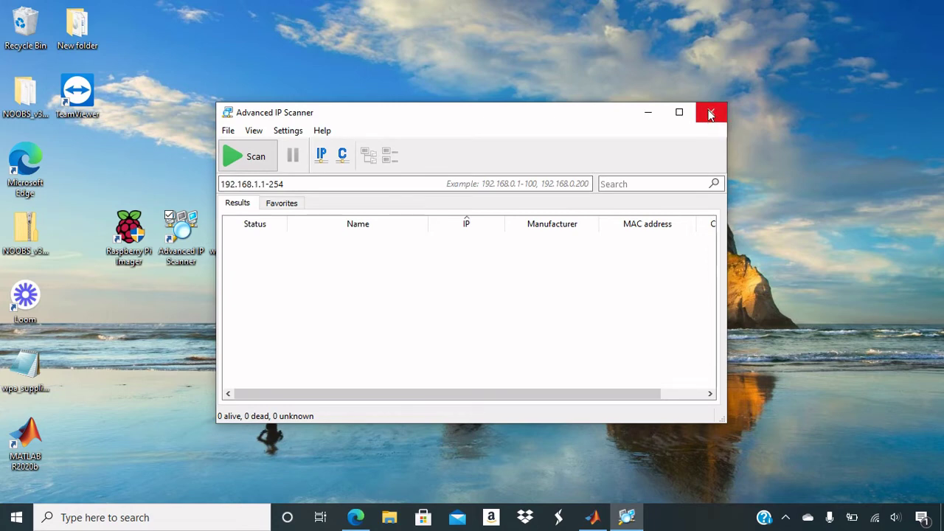
left_click(710, 115)
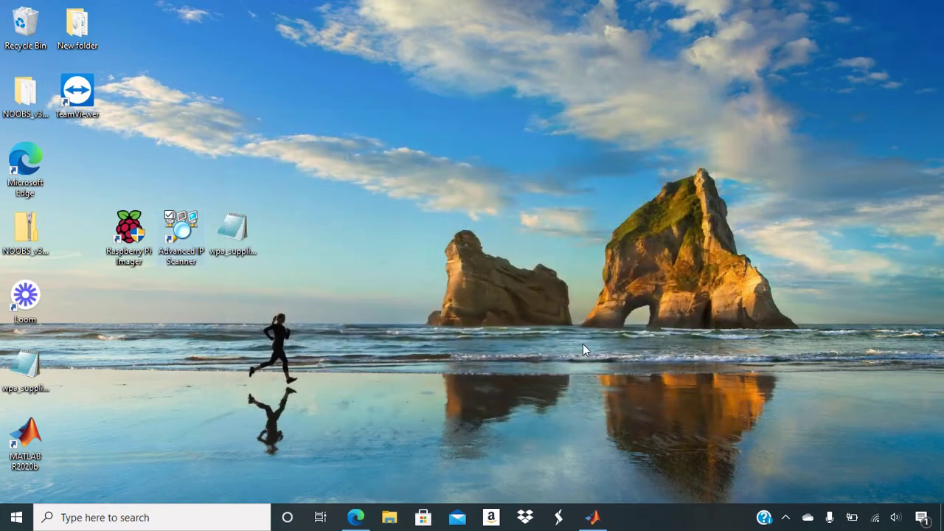
- Return to MATLAB and run Untitled.m to connect raspi to 192.168.1.10
left_click(592, 519)
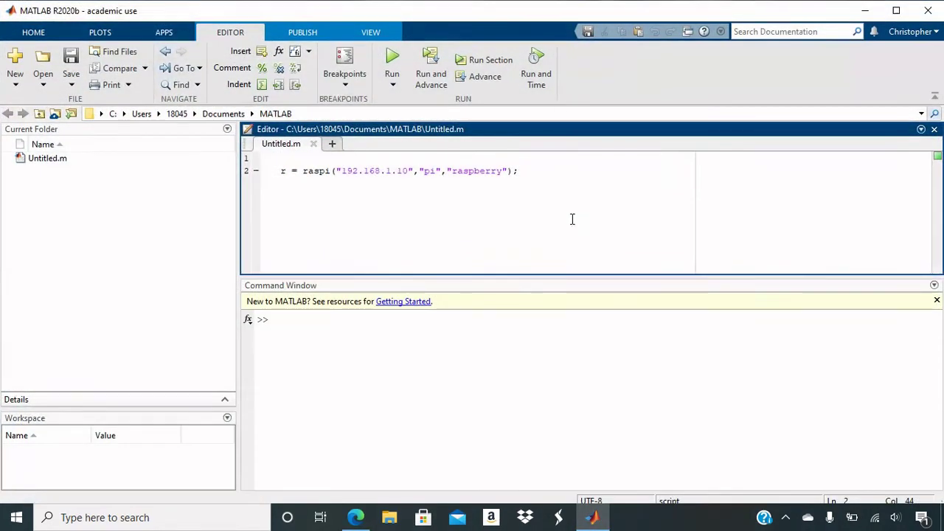
left_click(393, 59)
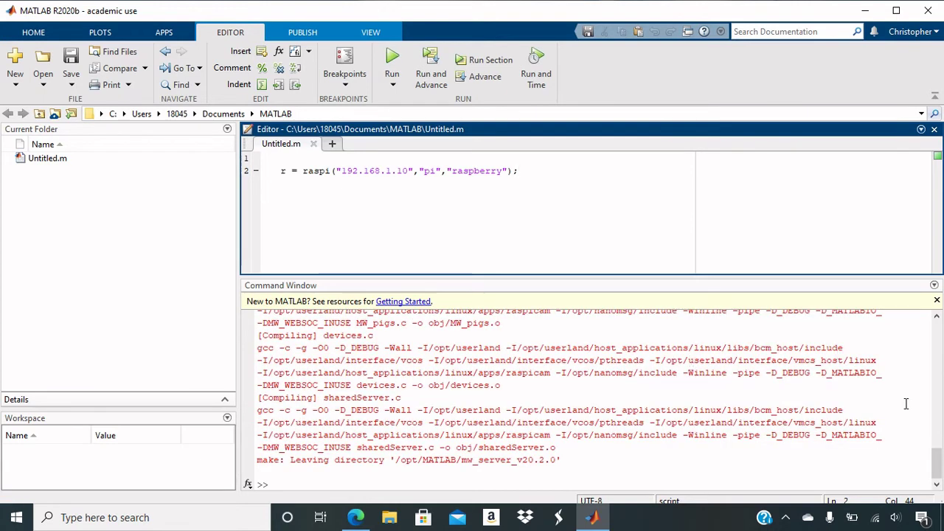
- Scroll up and highlight the 'fatal error: nanomsg/nn.h: No such file or directory' message
left_click_drag(936, 452, 911, 392)
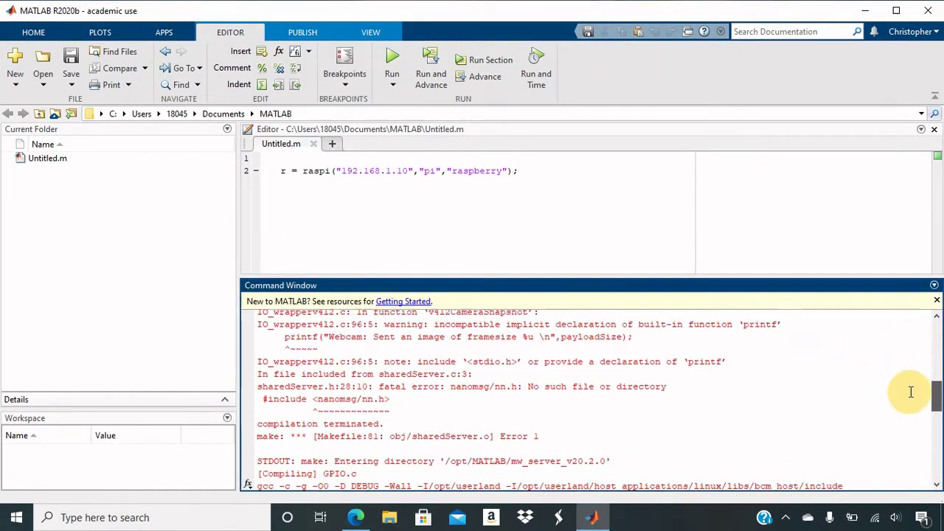
scroll(911, 391, "up", 3)
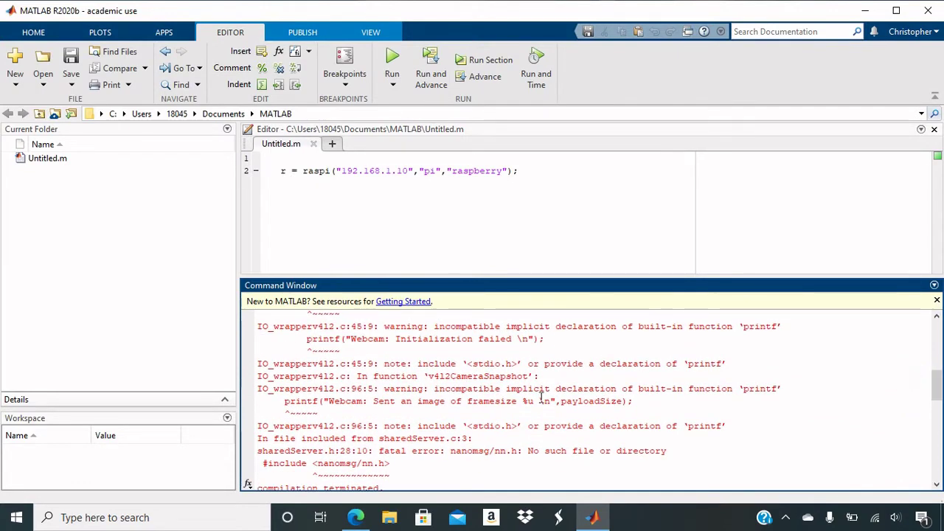
left_click_drag(380, 451, 501, 454)
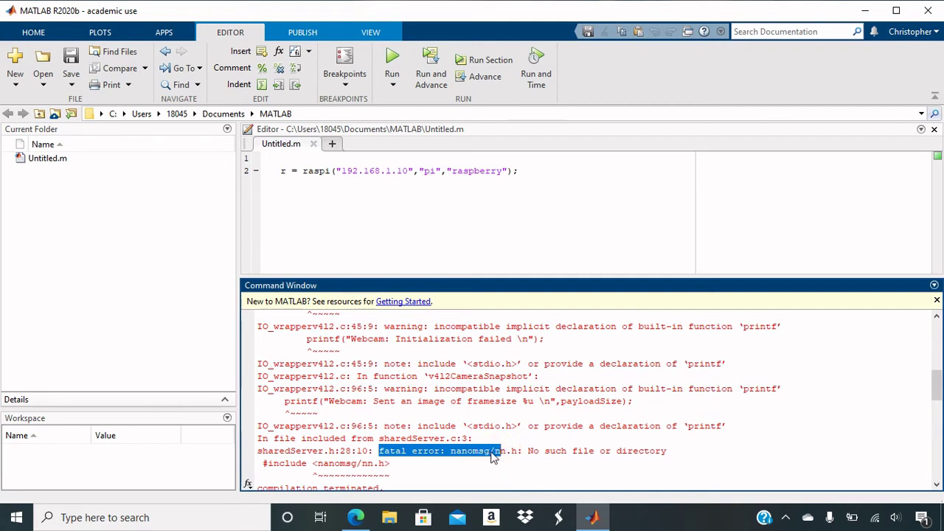
left_click(529, 451)
left_click_drag(528, 451, 674, 459)
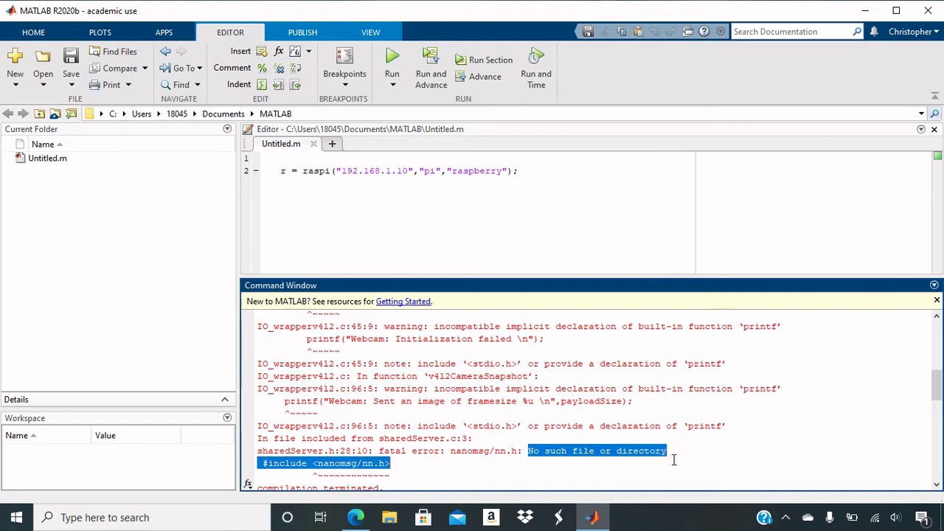
left_click(674, 460)
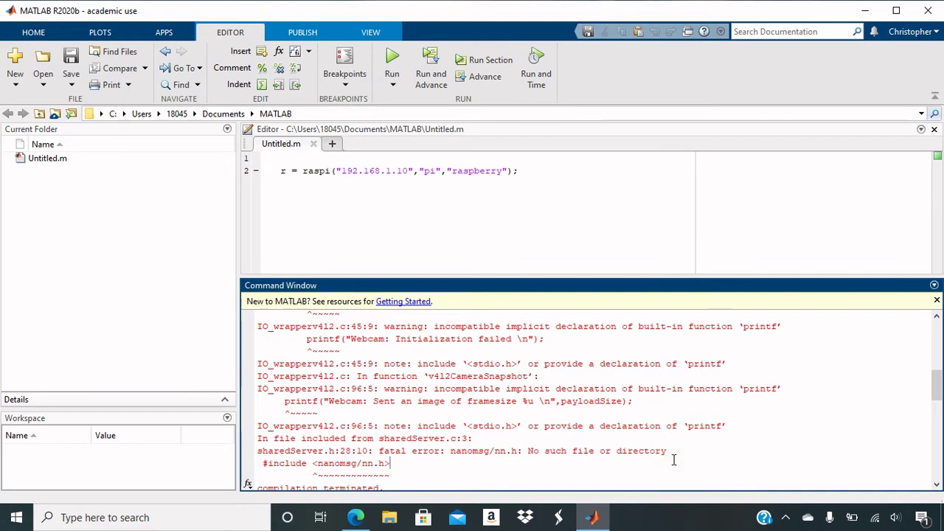
- Switch to the MATLAB Answers page advising sudo apt-get install libnanomsg-dev libasound2-dev
mouse_move(355, 521)
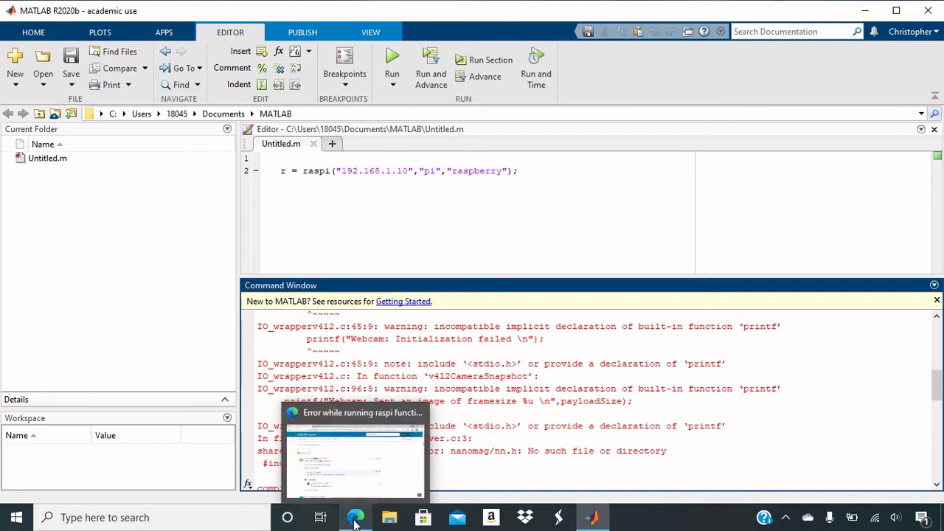
left_click(355, 521)
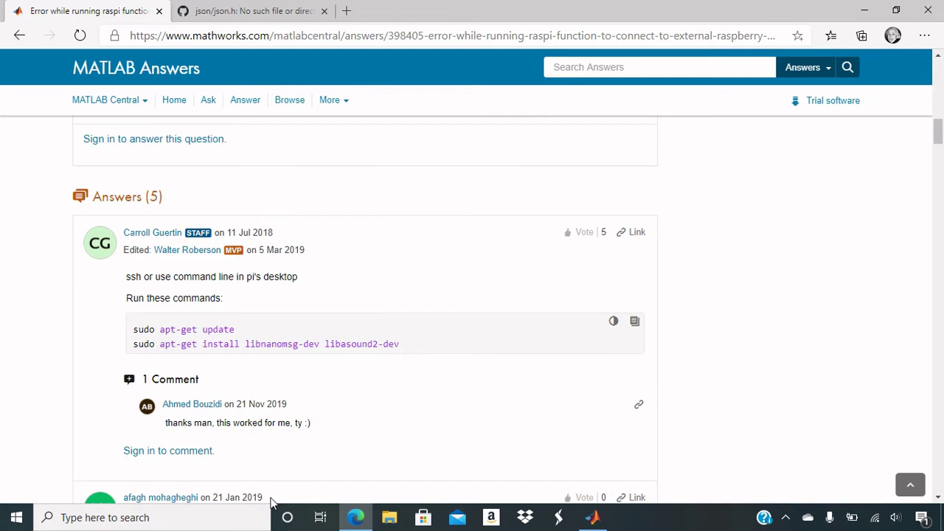
- Launch PuTTY from Windows search and open an SSH connection to host 192.168.1.10
left_click(227, 520)
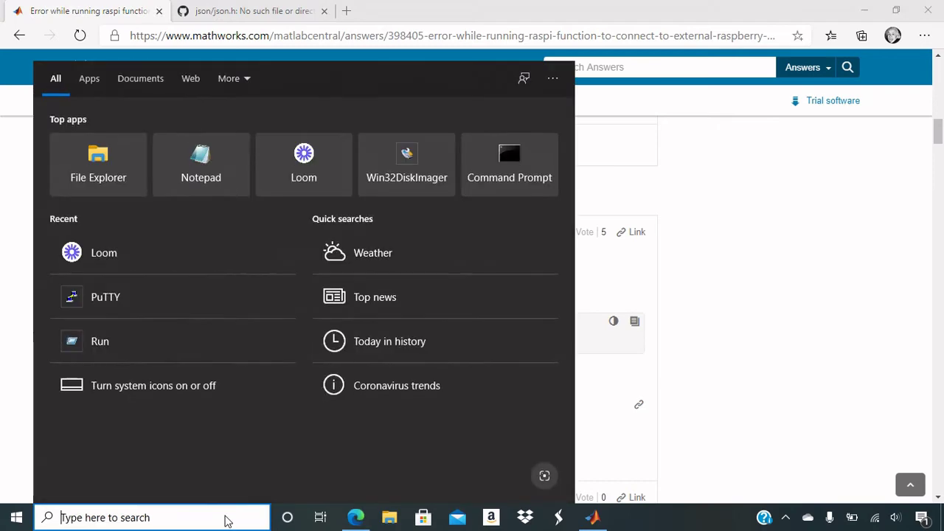
type("putty")
key("Return")
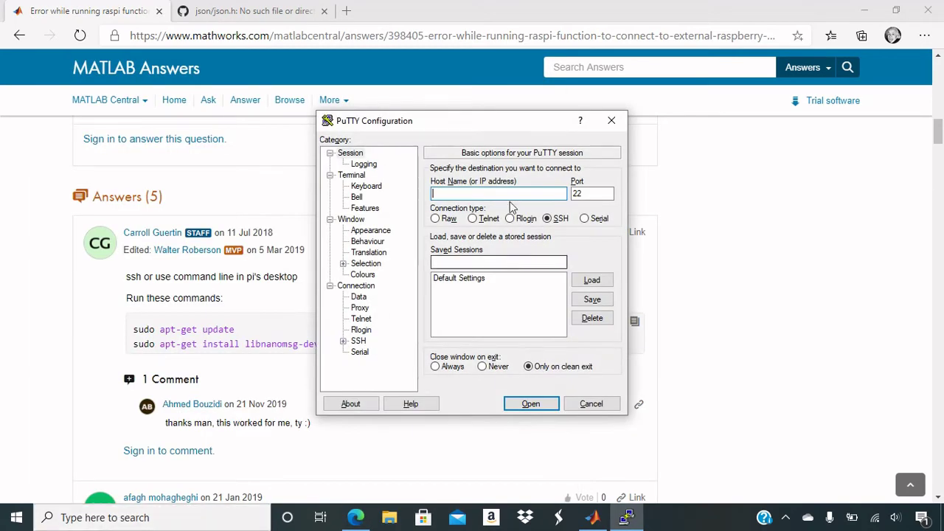
type("192.1")
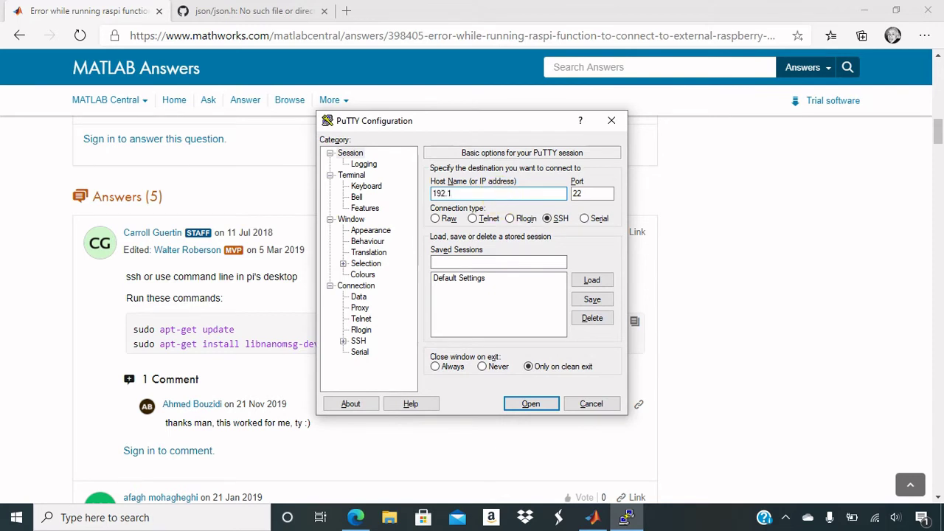
key("BackSpace")
type(".1.10")
left_click(547, 407)
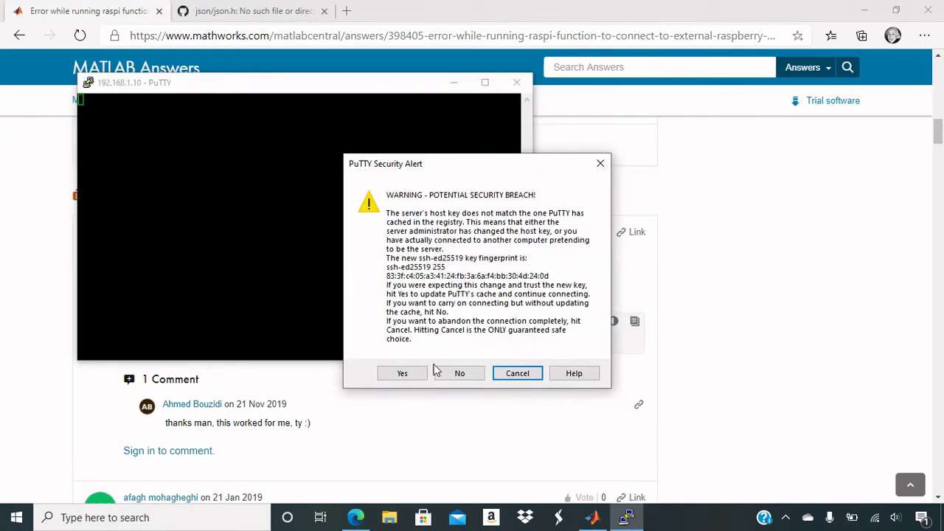
- Accept the Pi's new host key and log in with the username and password
left_click(404, 374)
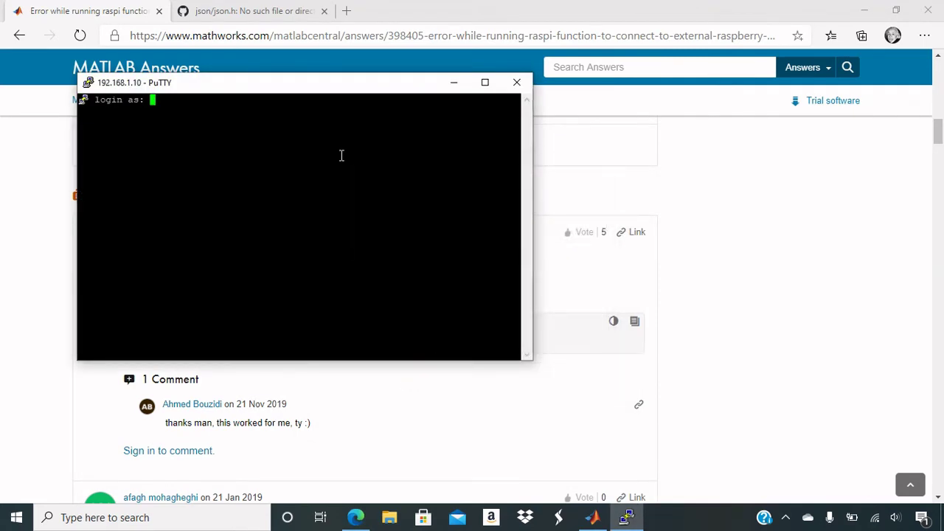
type("pi")
key("Return")
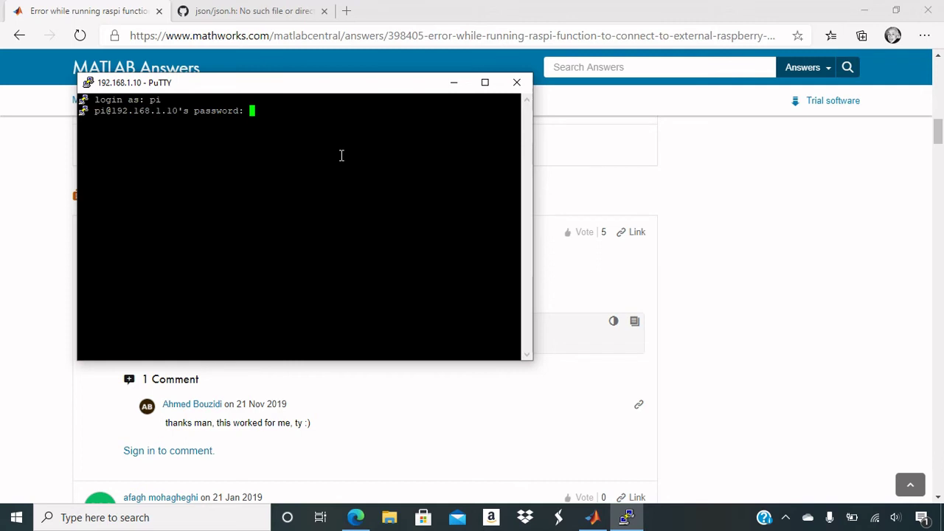
key("Return")
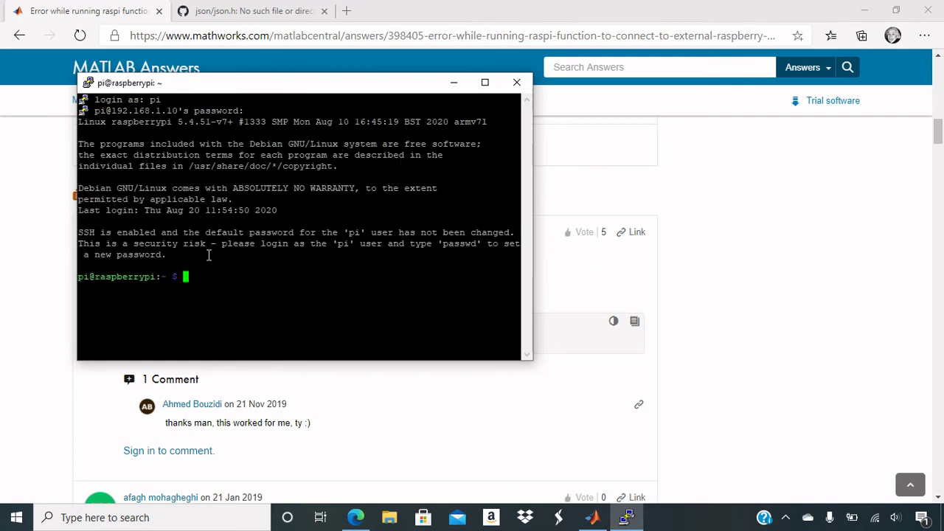
- Run sudo apt-get install libnanomsg-dev libasound2-dev on the Pi, confirming with Y
left_click_drag(287, 86, 584, 57)
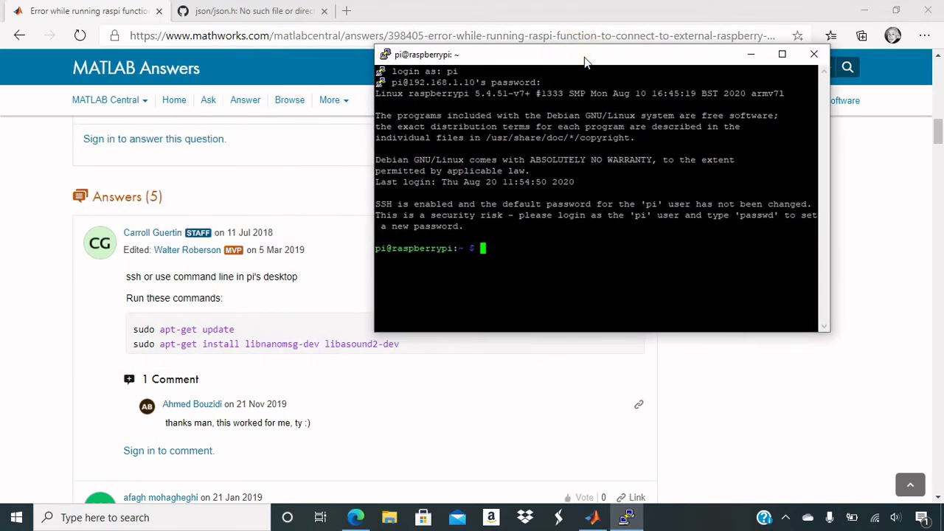
type("sudo apt-get install lib")
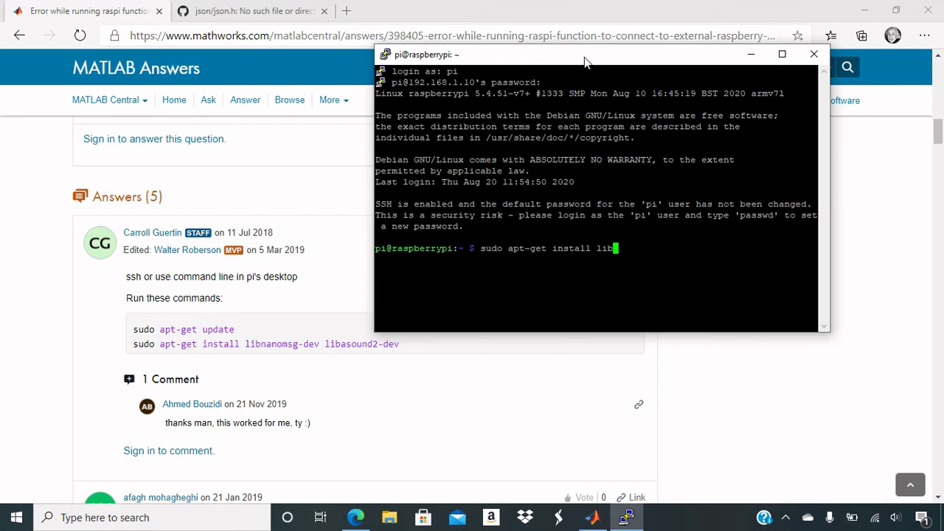
type("nanomsg-dev libaso")
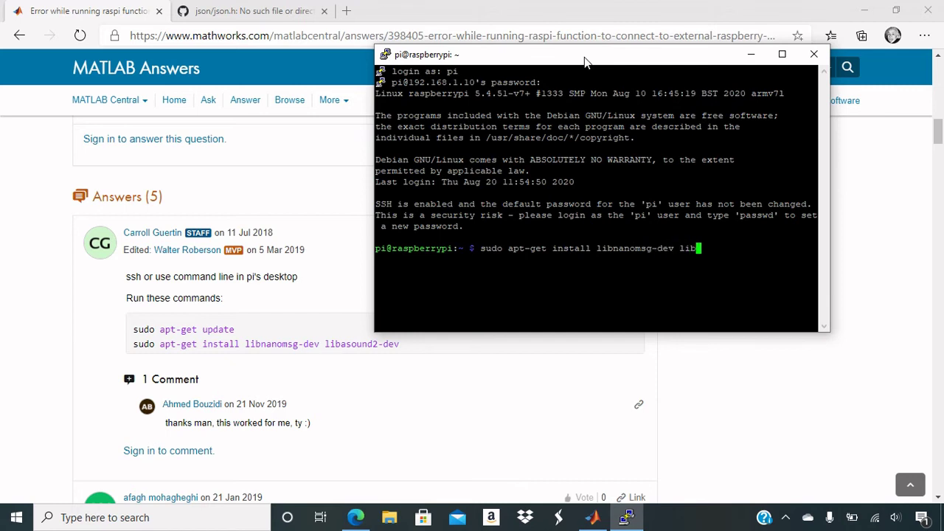
type("und2-dev")
key("Return")
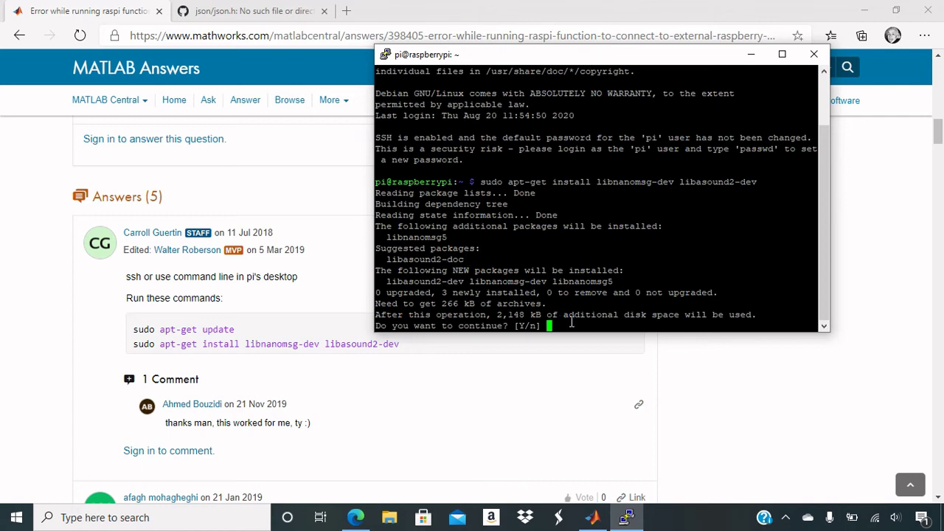
type("Y")
key("Return")
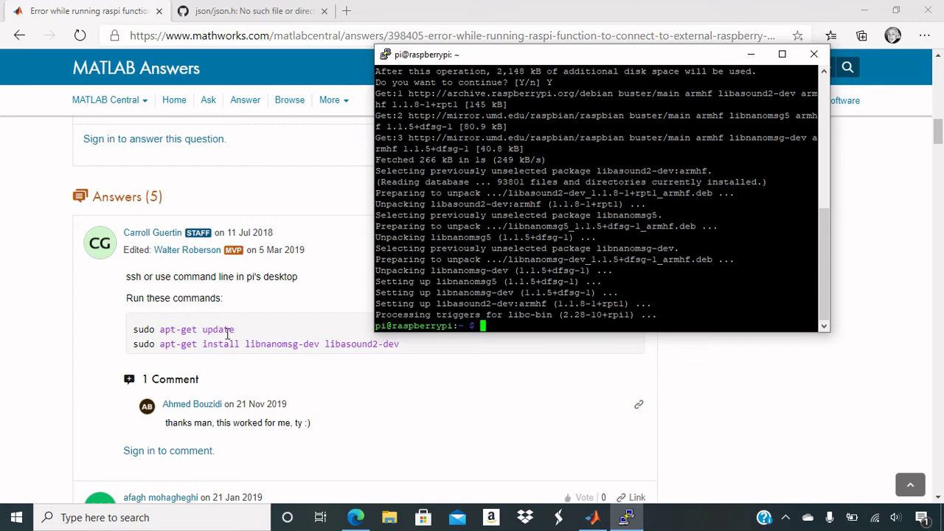
- Rerun the raspi script in MATLAB and highlight 'json-c' in the json-c/json.h not-found error
left_click(747, 56)
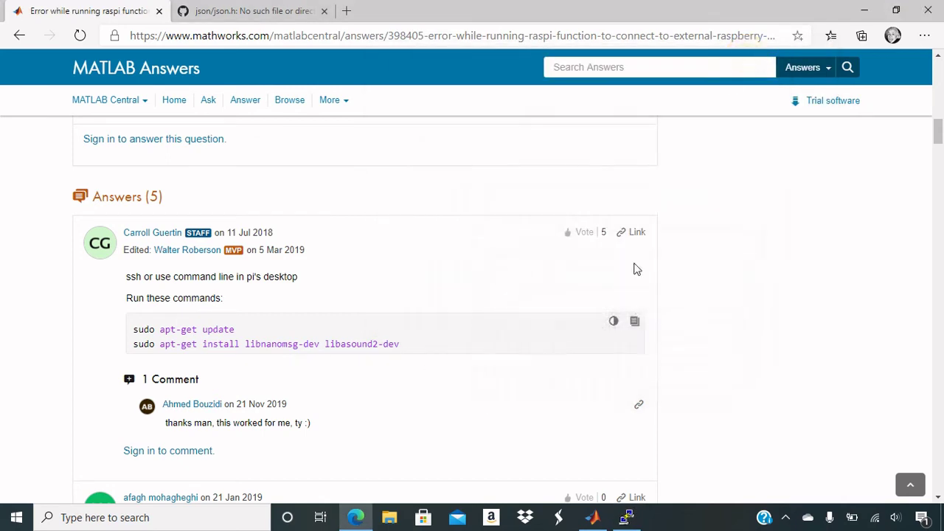
left_click(592, 517)
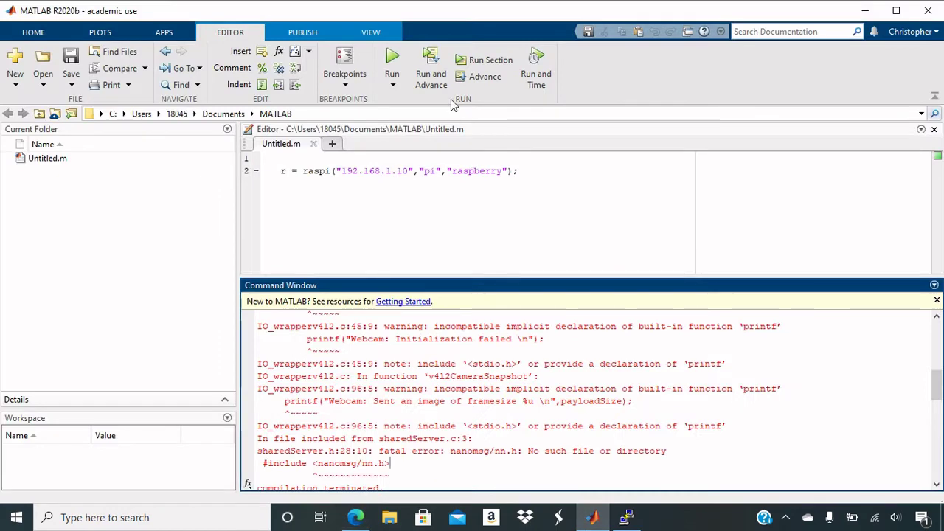
left_click(392, 59)
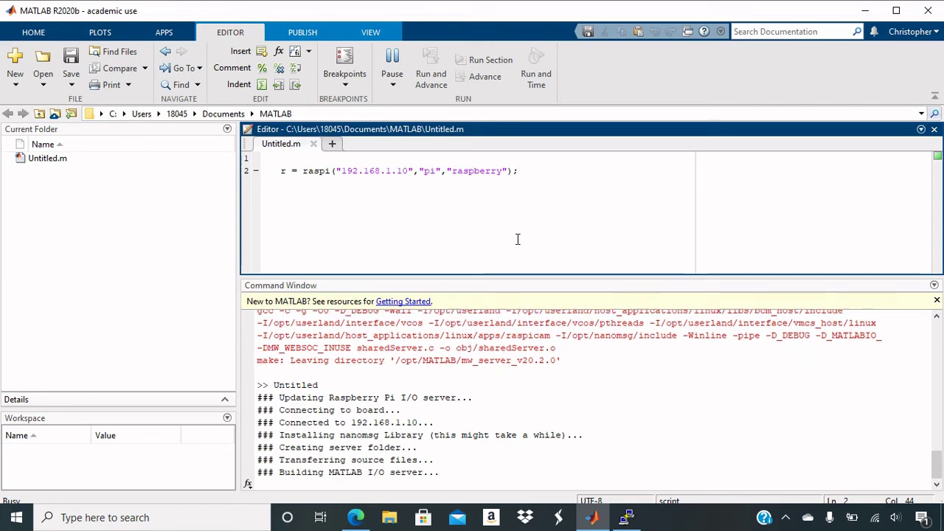
scroll(925, 431, "up", 2)
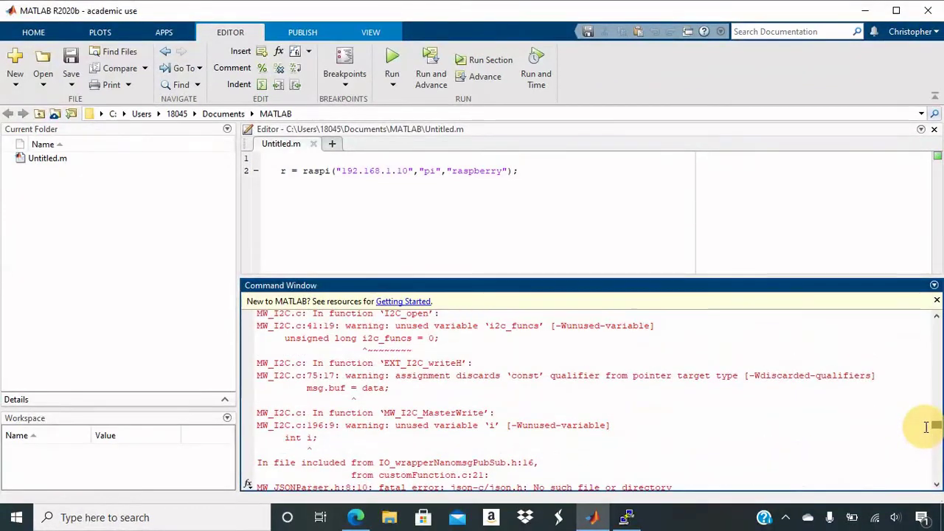
scroll(927, 430, "down", 2)
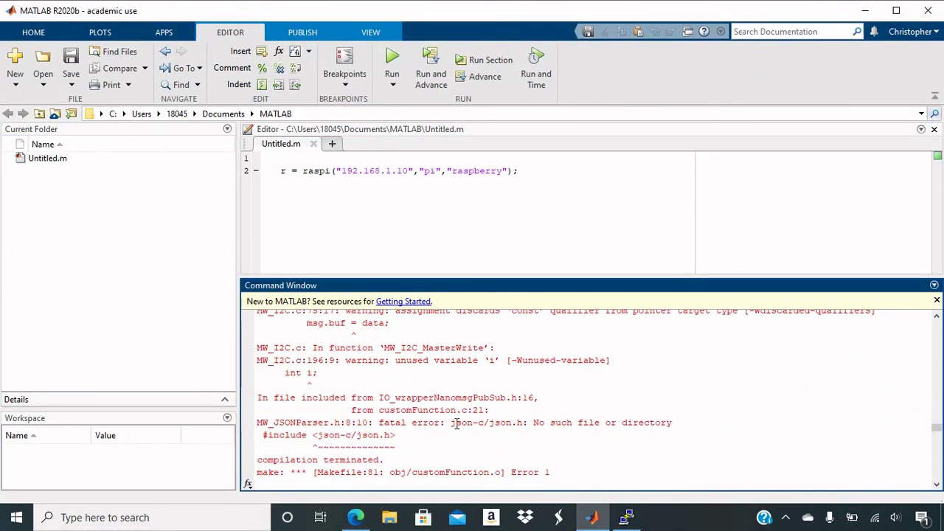
left_click_drag(451, 423, 486, 422)
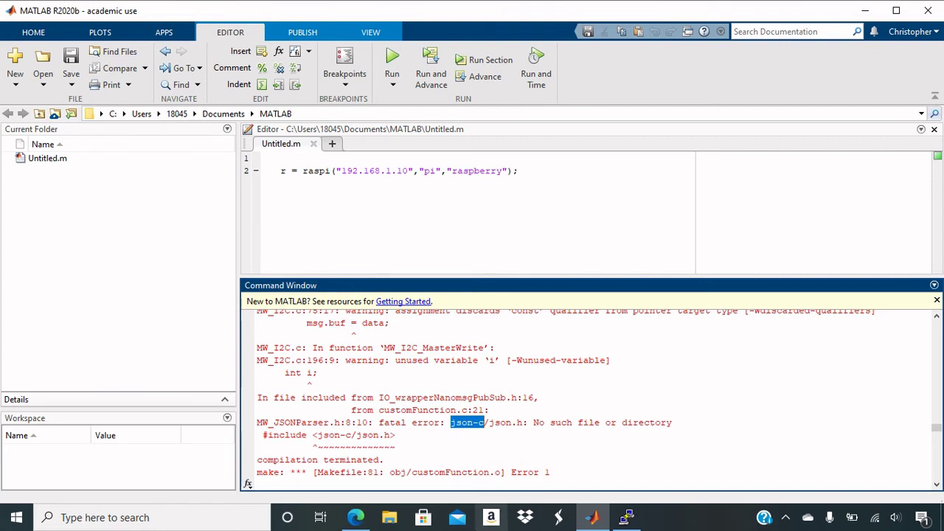
- Bring Edge forward on the GitHub json/json.h issue tab citing libjson-c-dev
mouse_move(356, 518)
left_click(383, 450)
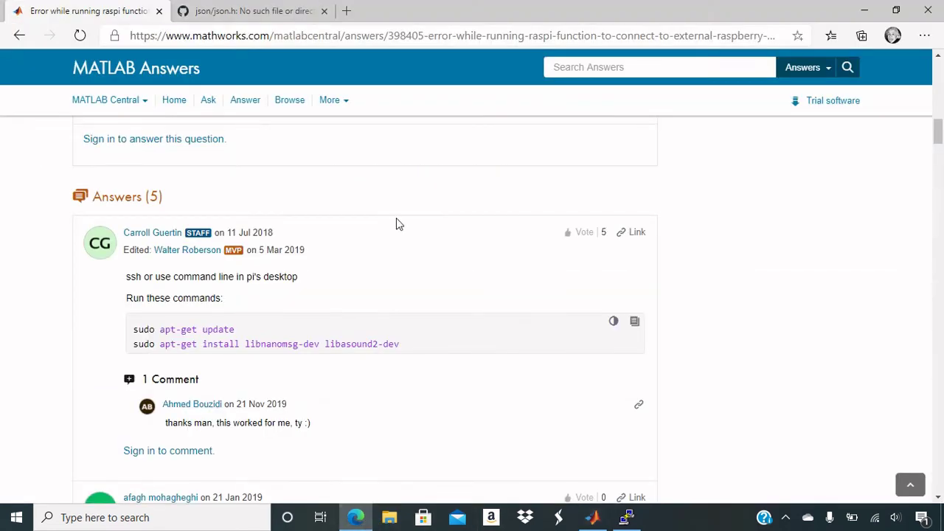
left_click(239, 13)
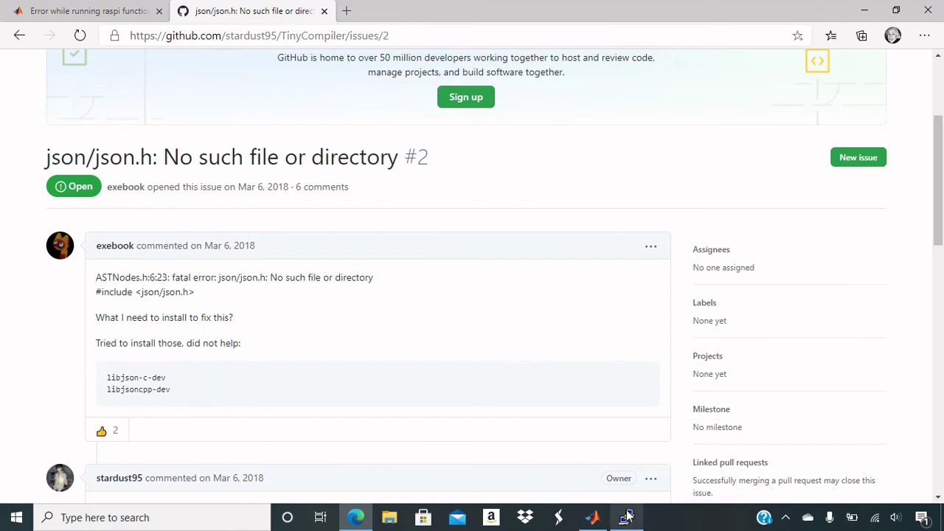
- Run sudo apt-get install libjson-c-dev on the Pi and scroll the output to confirm it finished
mouse_move(627, 520)
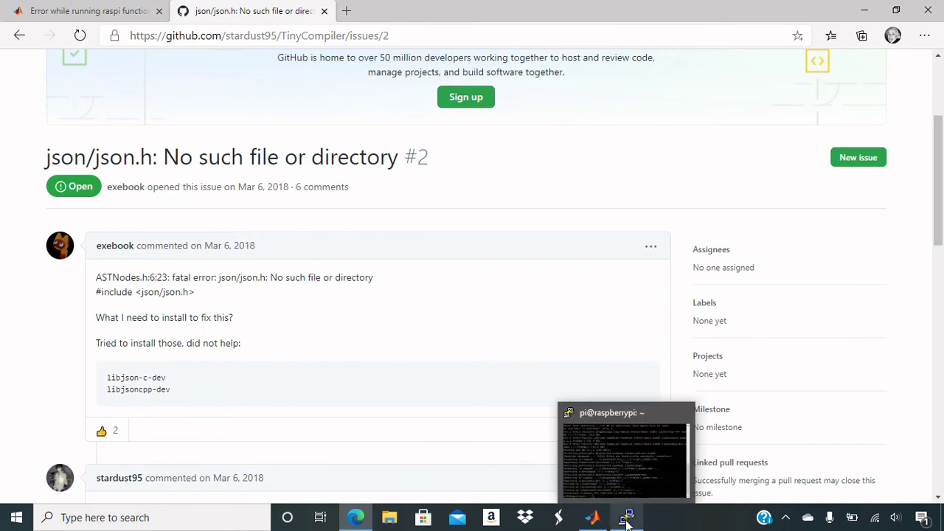
left_click(626, 521)
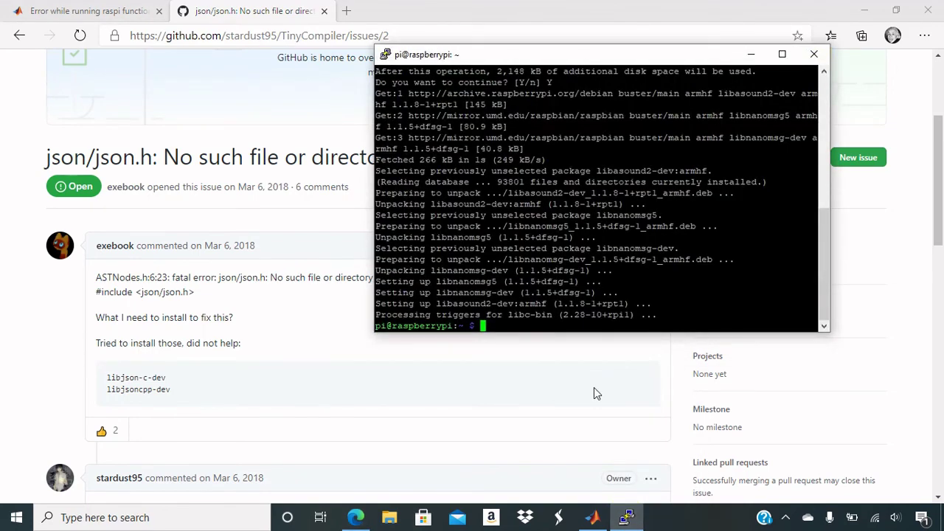
type("sudo apt-get ins")
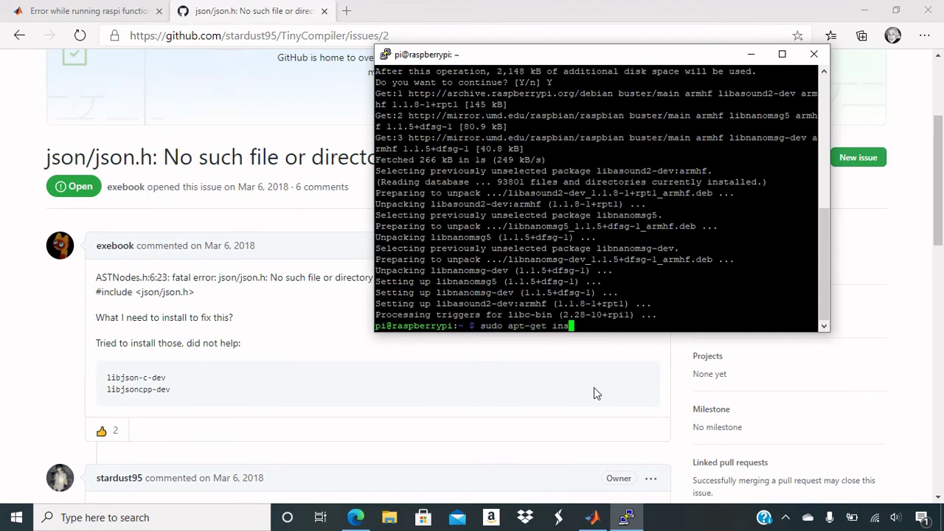
type("tall libjson-c-dev")
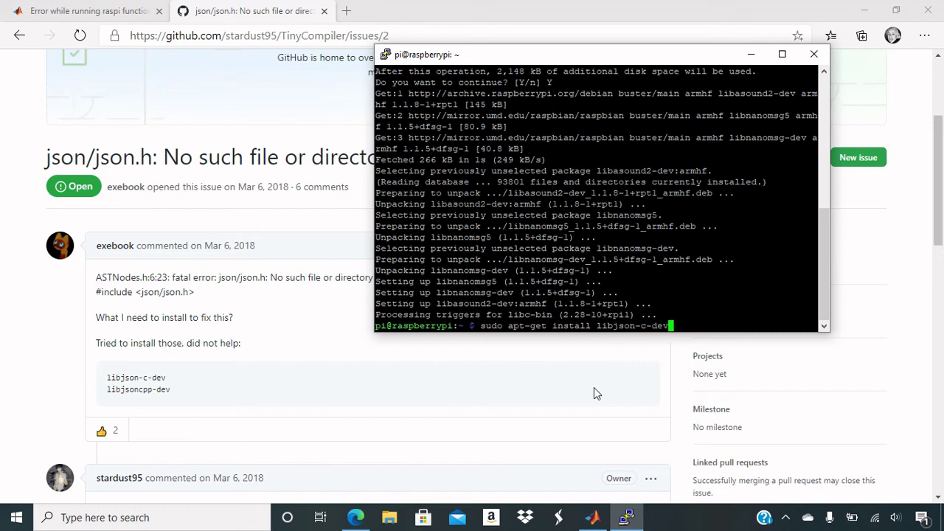
key("Return")
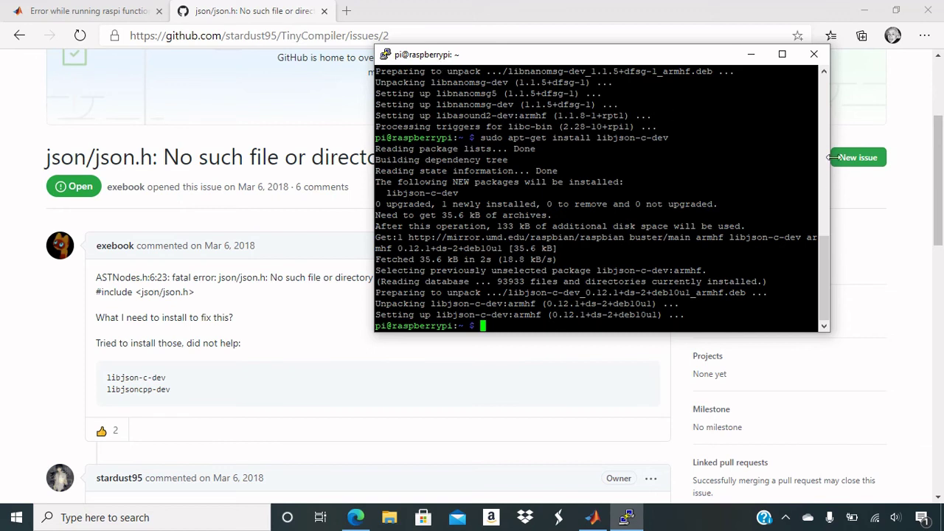
left_click_drag(827, 269, 821, 220)
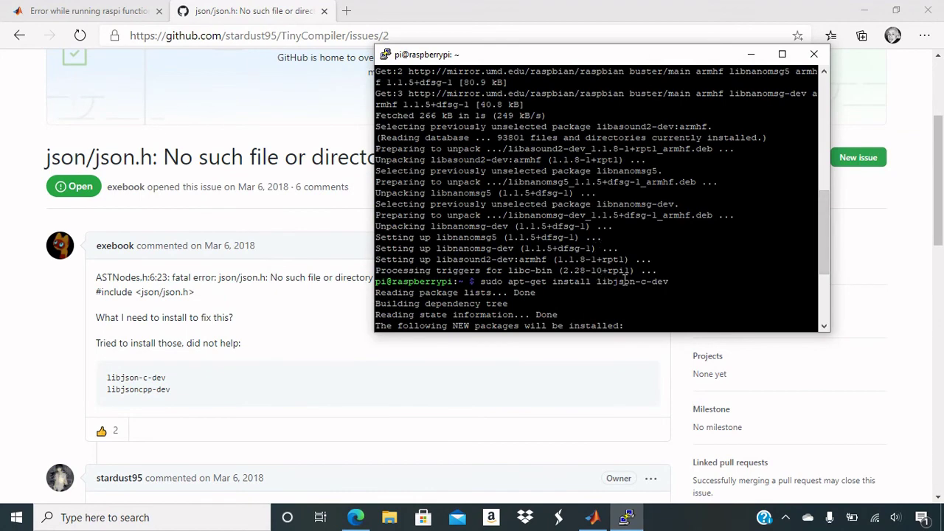
left_click_drag(824, 241, 801, 152)
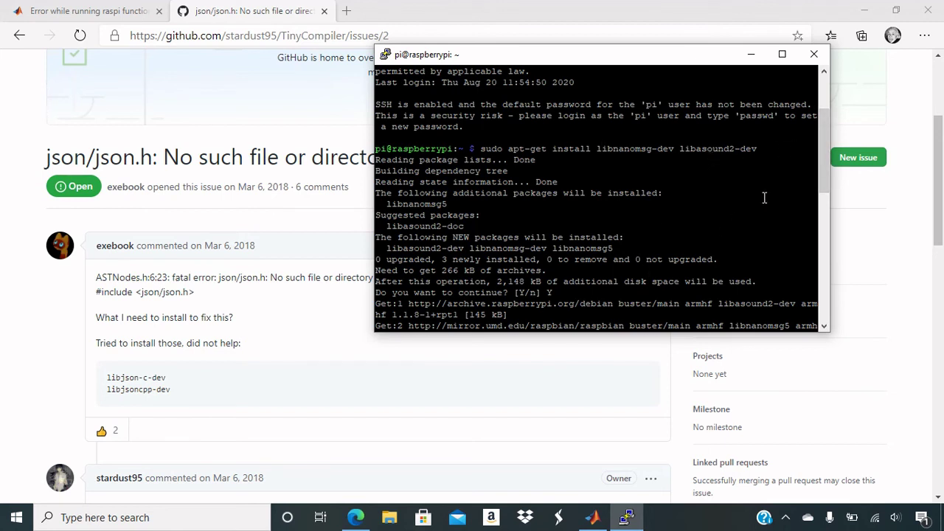
left_click_drag(824, 149, 817, 288)
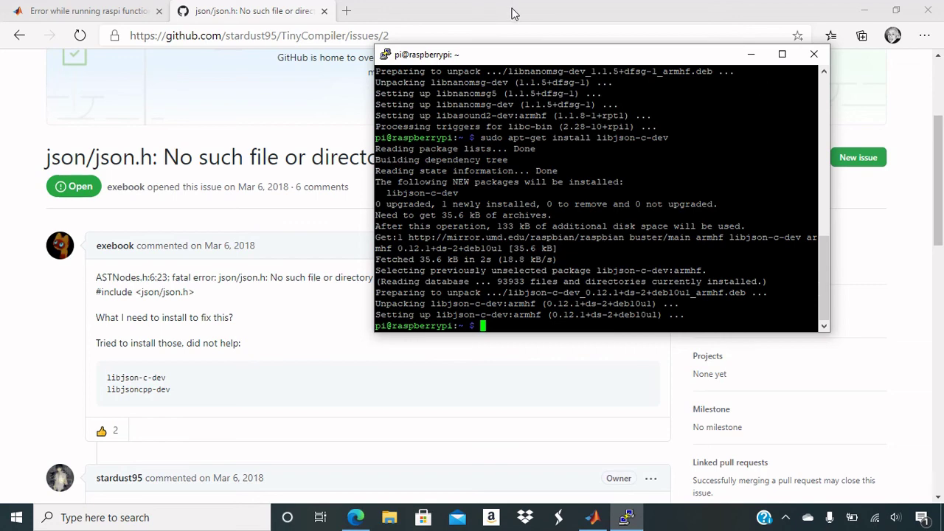
- Rerun the raspi script so it builds the I/O server and r becomes a 1x1 raspi
left_click(864, 10)
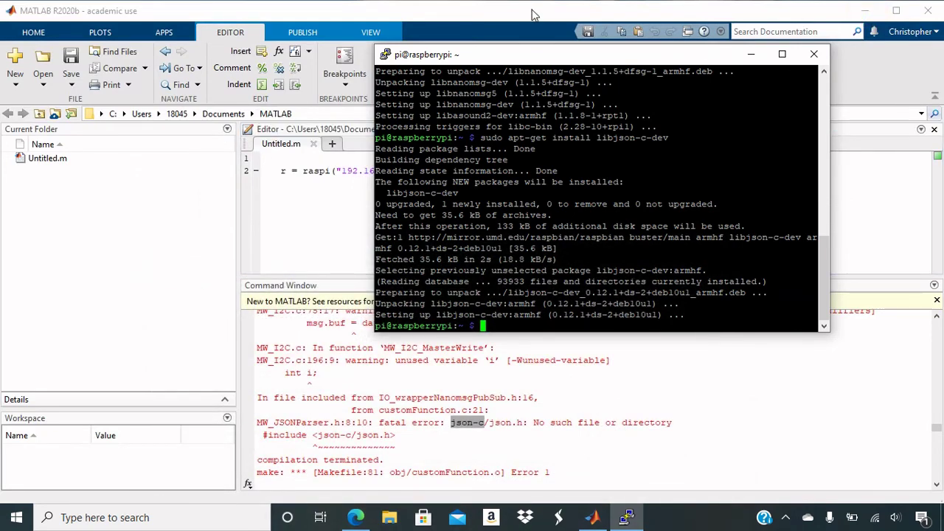
left_click(533, 15)
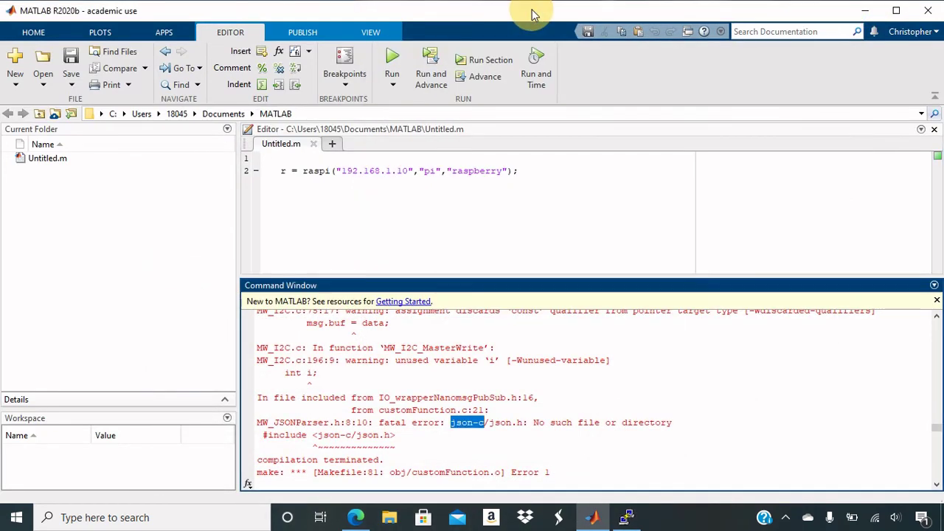
left_click(392, 63)
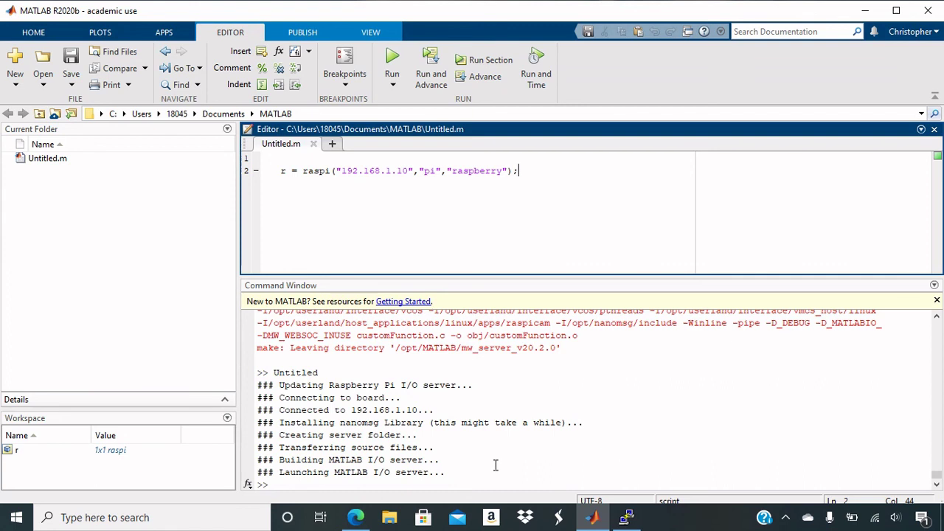
left_click(496, 472)
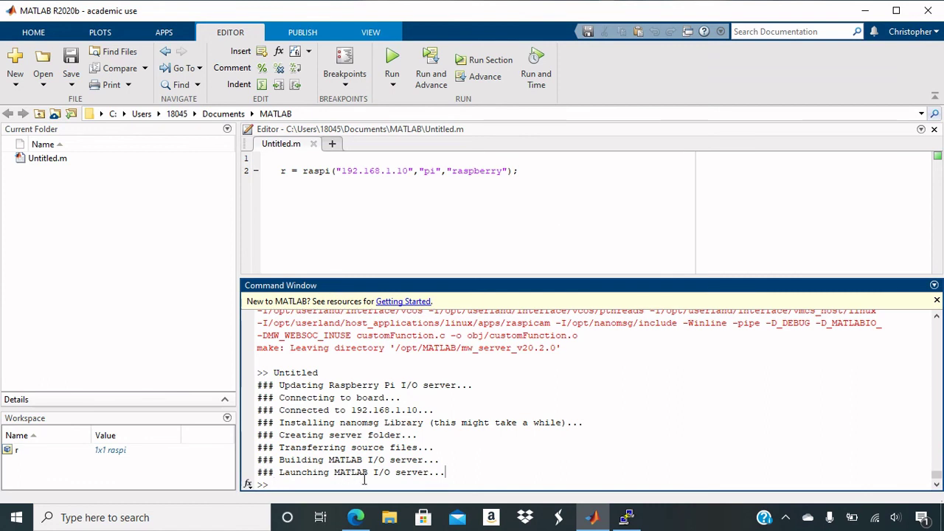
left_click(532, 174)
left_click(504, 202)
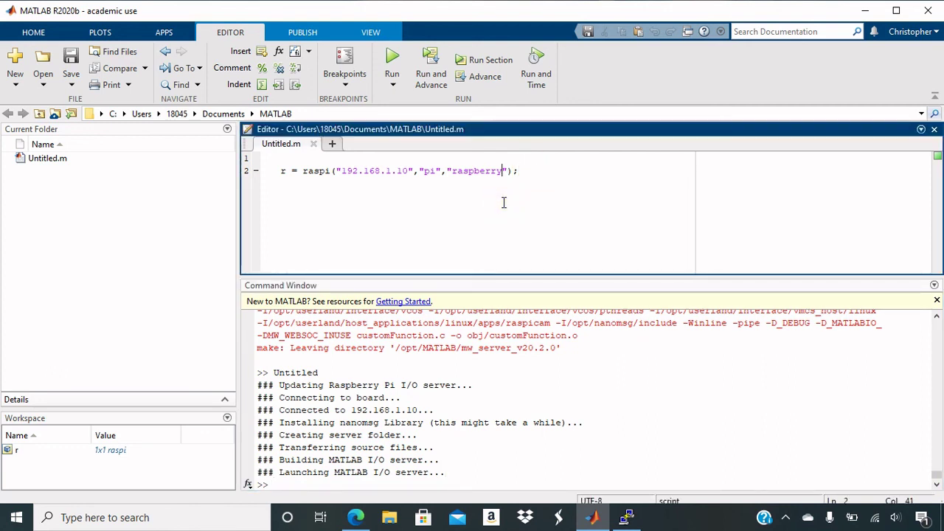